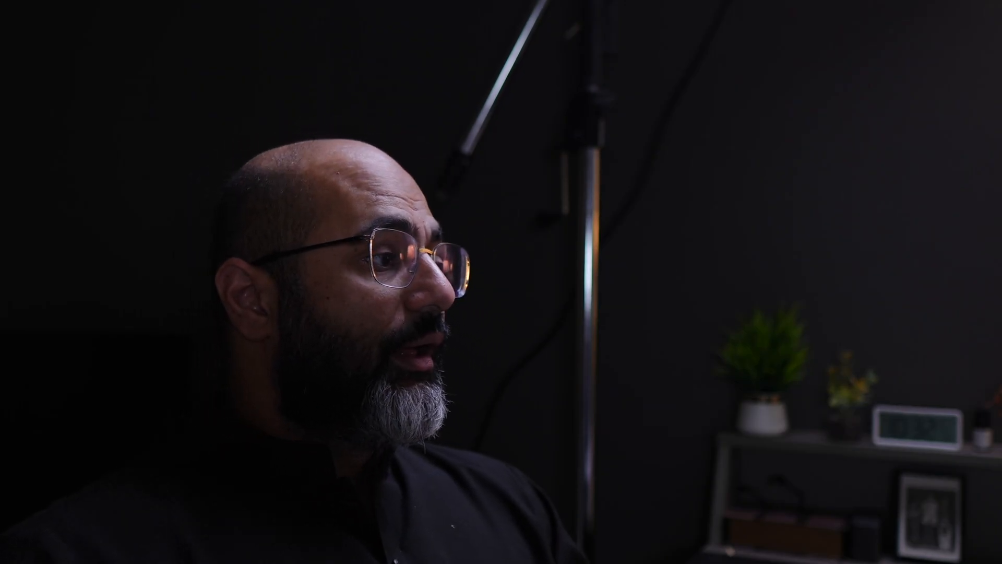
- Import Medinaziyarat.mp4 from SSD Storage into the existing event 6-7-25, leaving the files in place
{"action": "scroll", "coordinate": [390, 355], "scroll_direction": "up", "scroll_amount": 3}
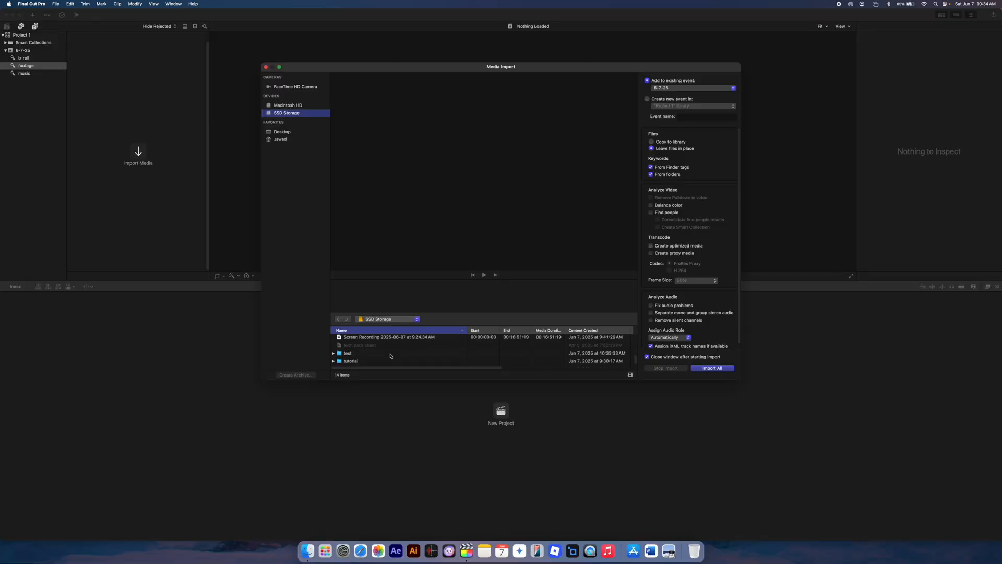
{"action": "scroll", "coordinate": [390, 356], "scroll_direction": "down", "scroll_amount": 5}
{"action": "scroll", "coordinate": [391, 356], "scroll_direction": "up", "scroll_amount": 5}
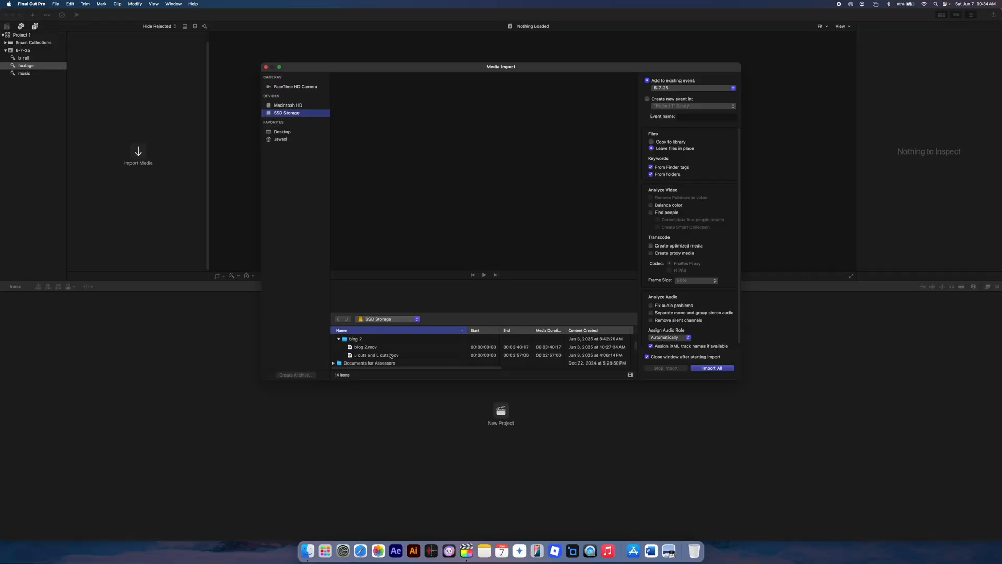
{"action": "scroll", "coordinate": [390, 356], "scroll_direction": "up", "scroll_amount": 1}
{"action": "scroll", "coordinate": [391, 356], "scroll_direction": "down", "scroll_amount": 5}
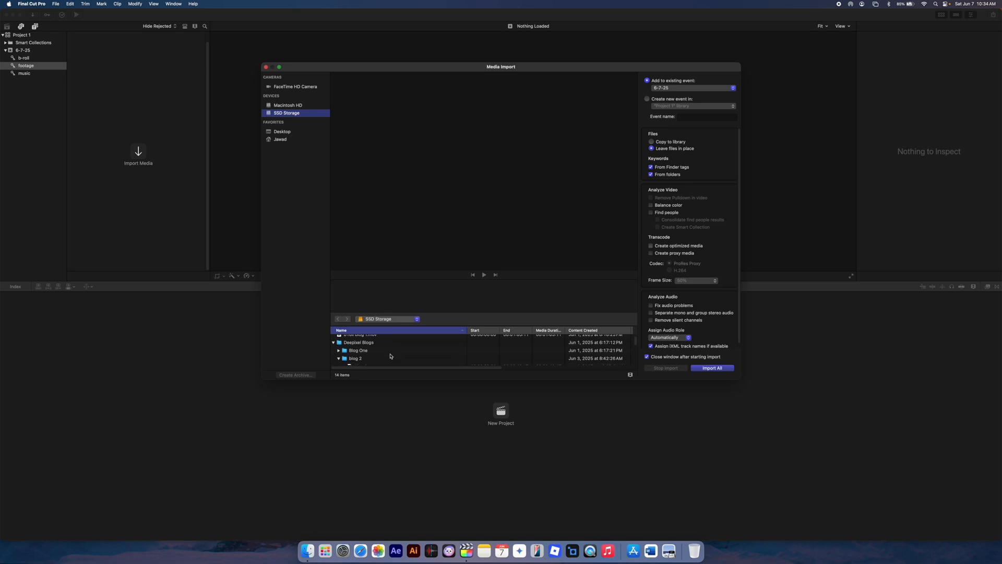
{"action": "scroll", "coordinate": [390, 356], "scroll_direction": "down", "scroll_amount": 1}
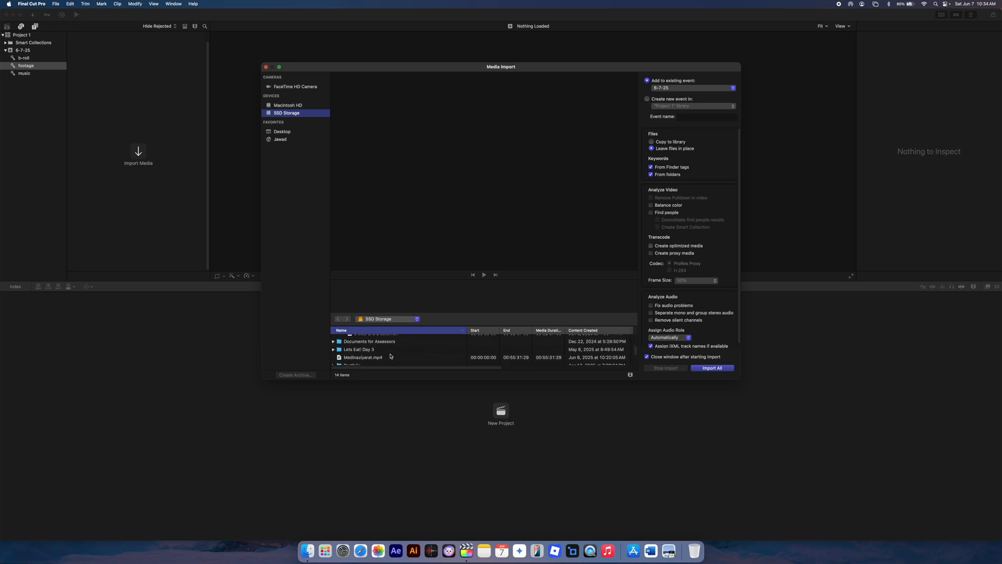
{"action": "left_click", "coordinate": [391, 357]}
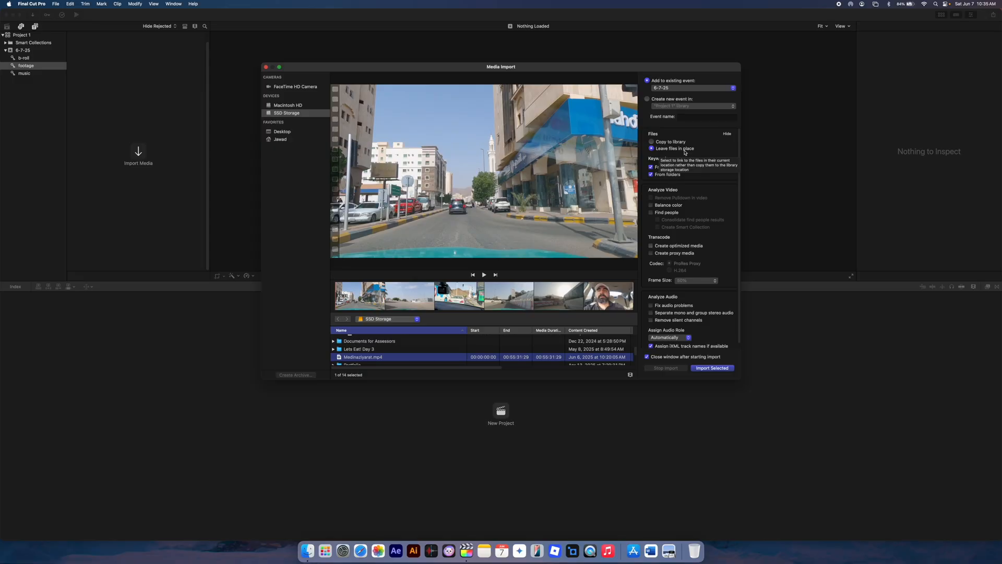
{"action": "left_click", "coordinate": [713, 367]}
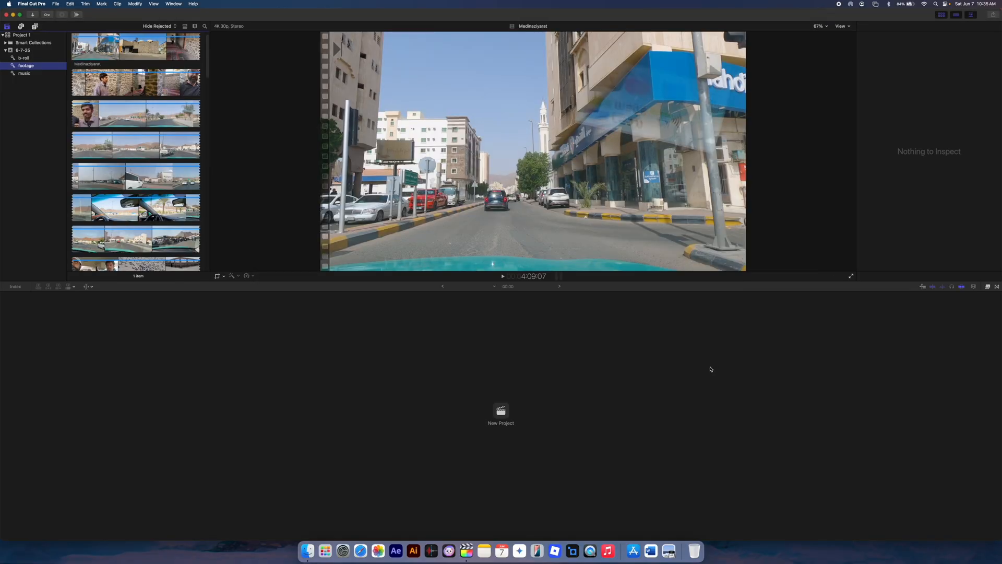
- Create a 4K 3840x2160 project named project 1 at 24p in event 6-7-25 and add the Medinaziyarat clip to its timeline
{"action": "left_click", "coordinate": [157, 84]}
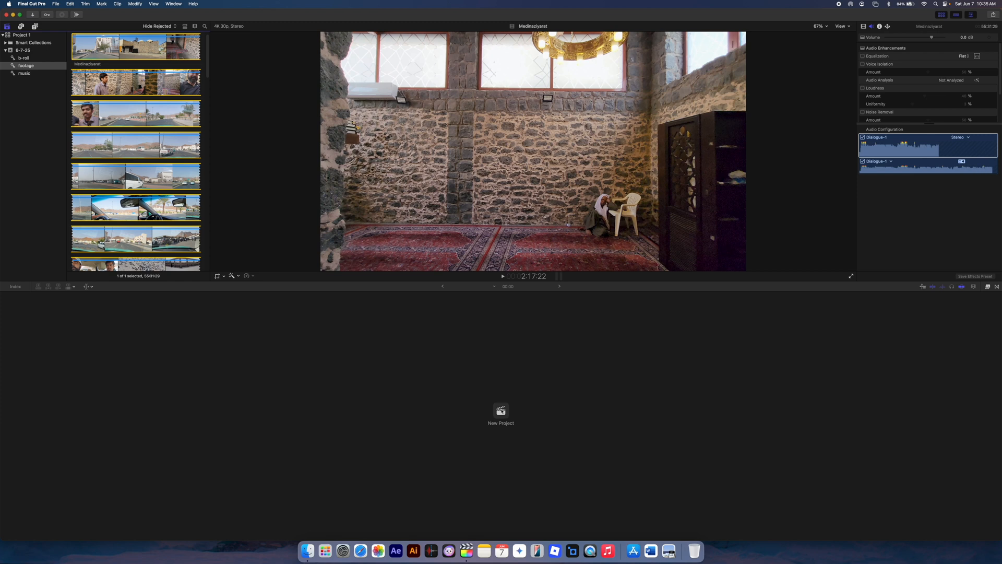
{"action": "left_click", "coordinate": [489, 427]}
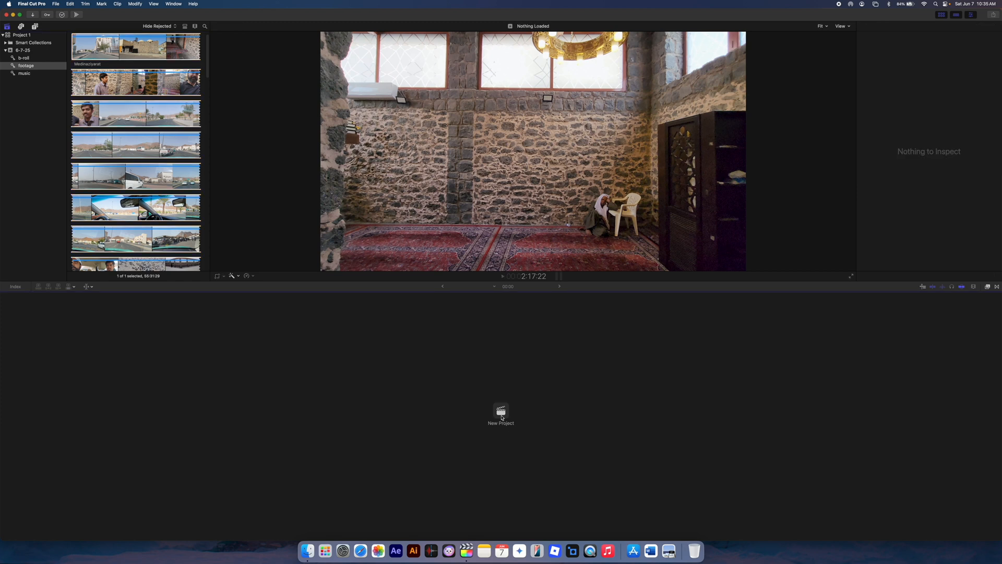
{"action": "left_click", "coordinate": [501, 412]}
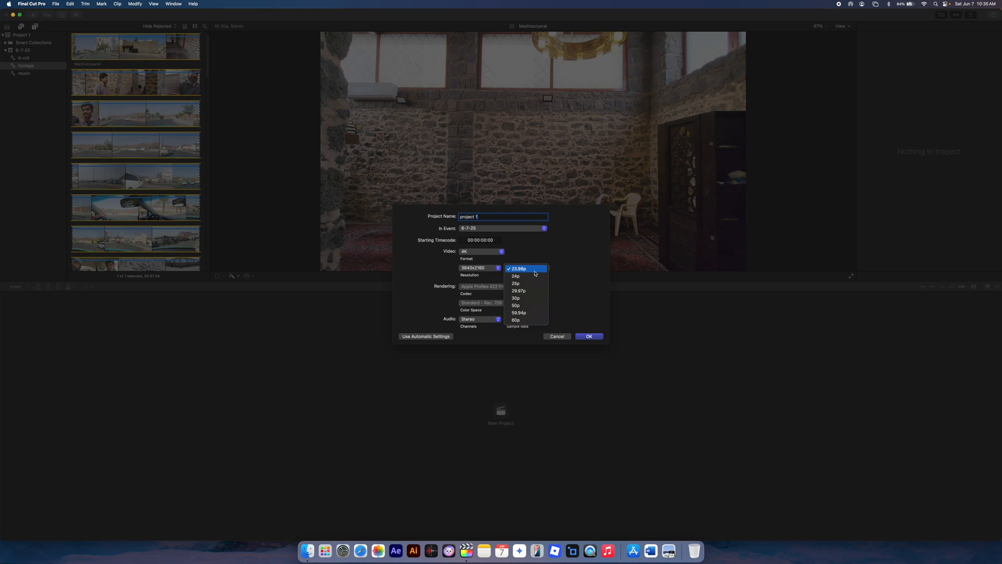
{"action": "left_click", "coordinate": [535, 278]}
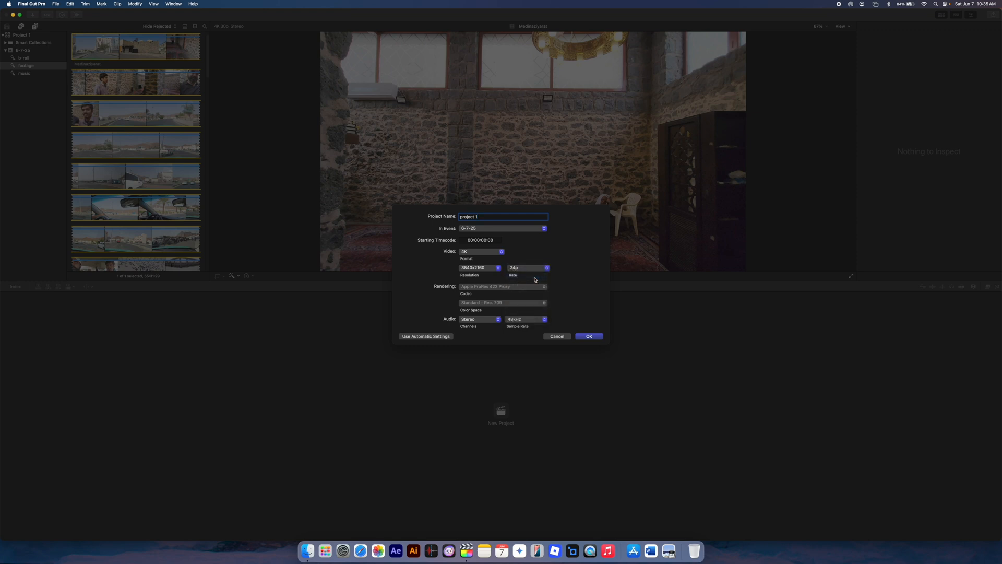
{"action": "left_click", "coordinate": [590, 336]}
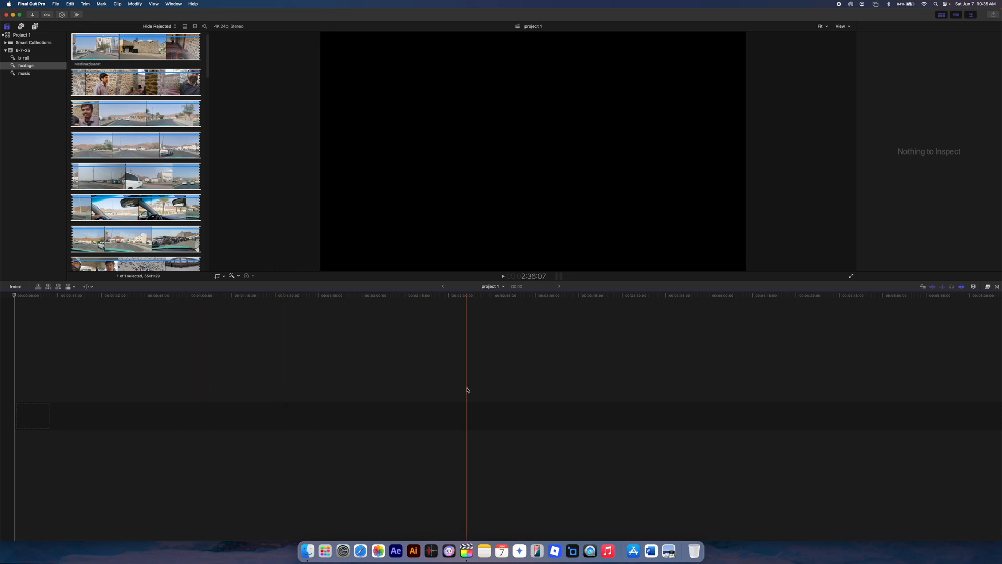
{"action": "left_click", "coordinate": [128, 59]}
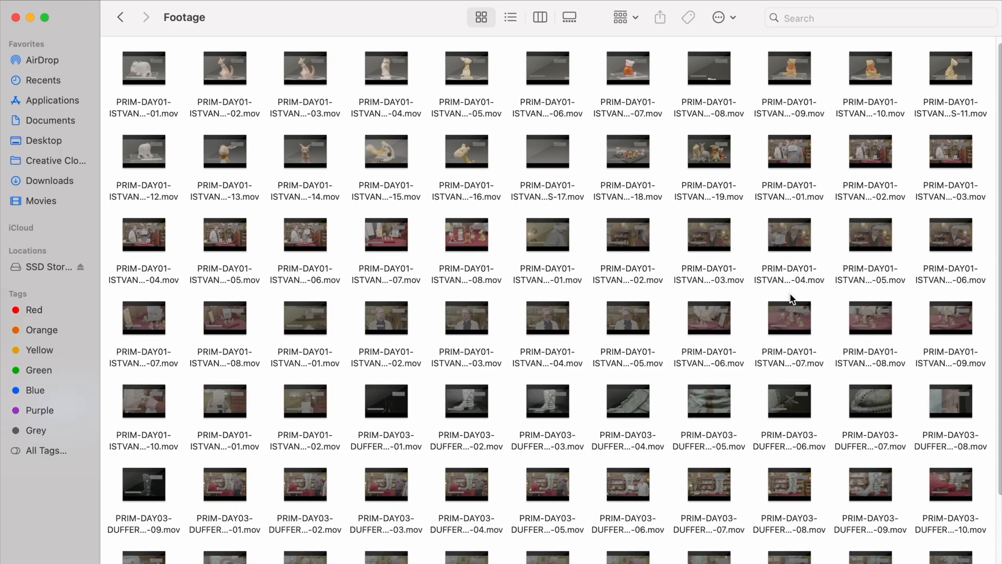
- Look through all the video clips in the Footage folder in Finder
{"action": "scroll", "coordinate": [793, 298], "scroll_direction": "down", "scroll_amount": 2}
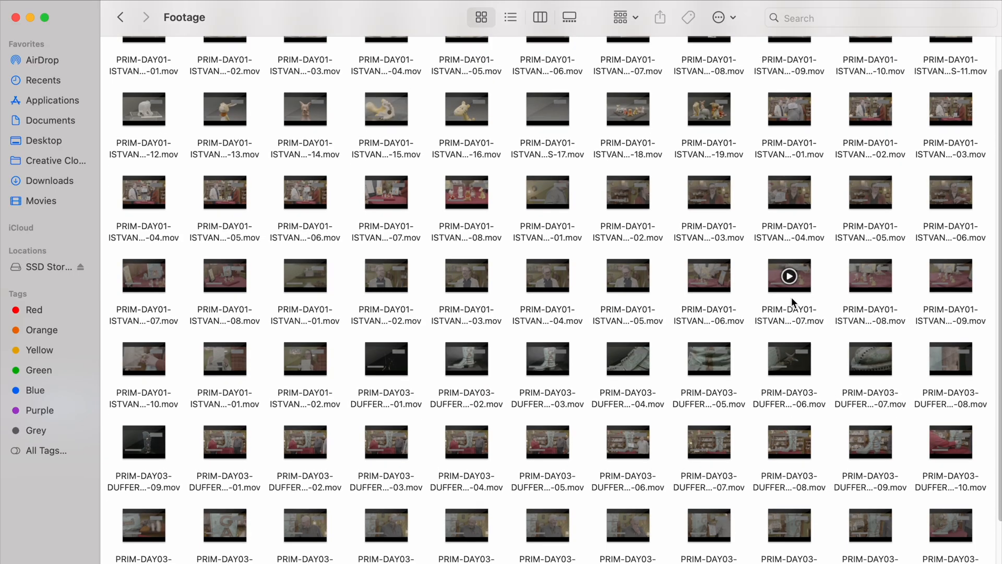
{"action": "scroll", "coordinate": [815, 320], "scroll_direction": "down", "scroll_amount": 5}
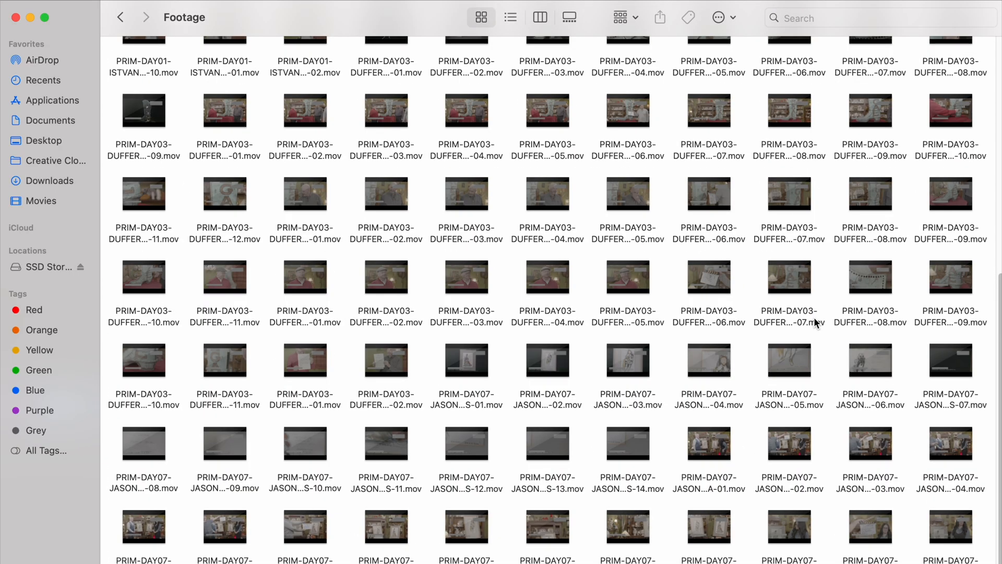
{"action": "scroll", "coordinate": [831, 356], "scroll_direction": "up", "scroll_amount": 10}
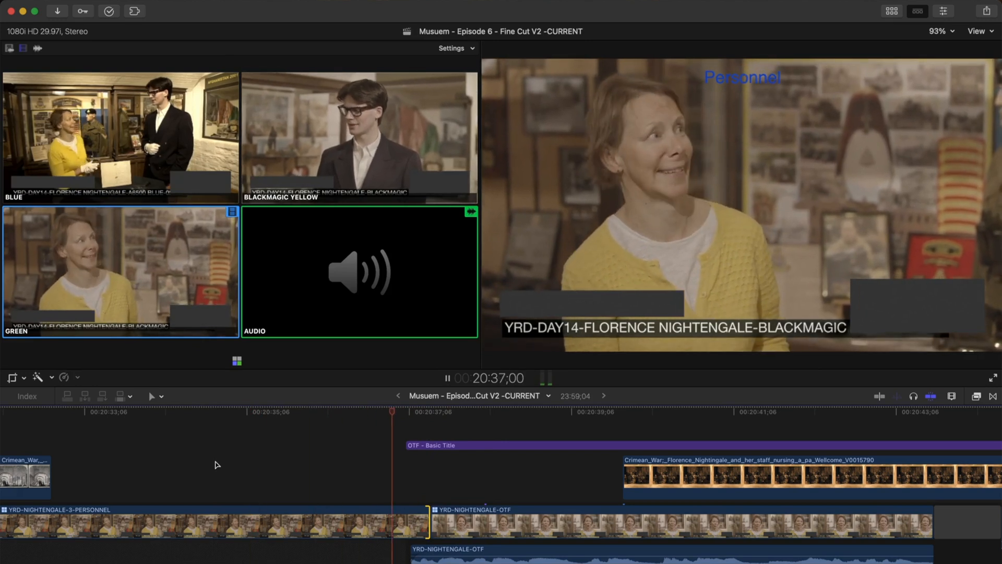
- Play back the Musuem - Episode 6 - Fine Cut V2 timeline in Final Cut Pro around the start of the OTF title
{"action": "key", "text": "space"}
{"action": "key", "text": "super+minus"}
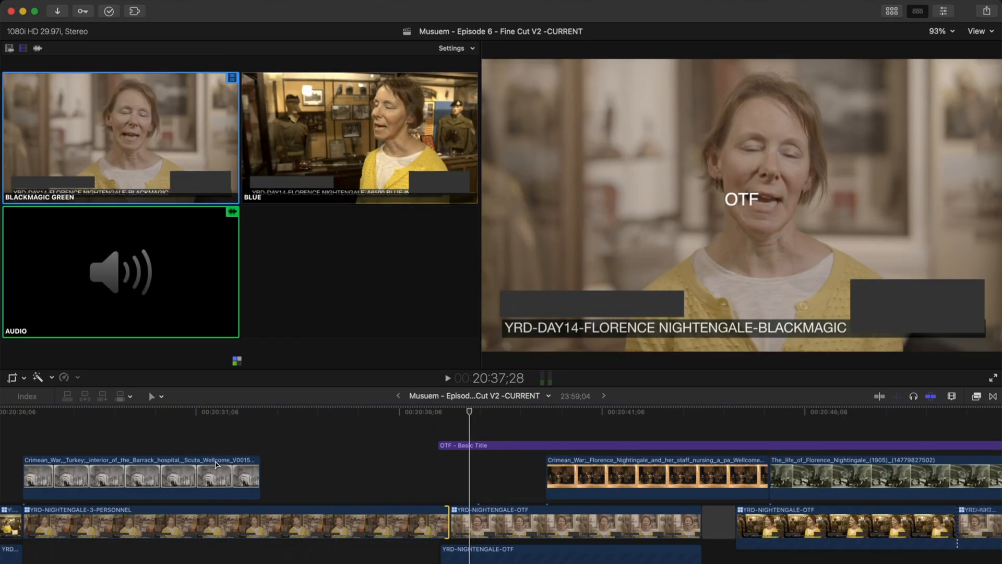
{"action": "key", "text": "super+minus"}
{"action": "left_click", "coordinate": [415, 439]}
{"action": "key", "text": "space"}
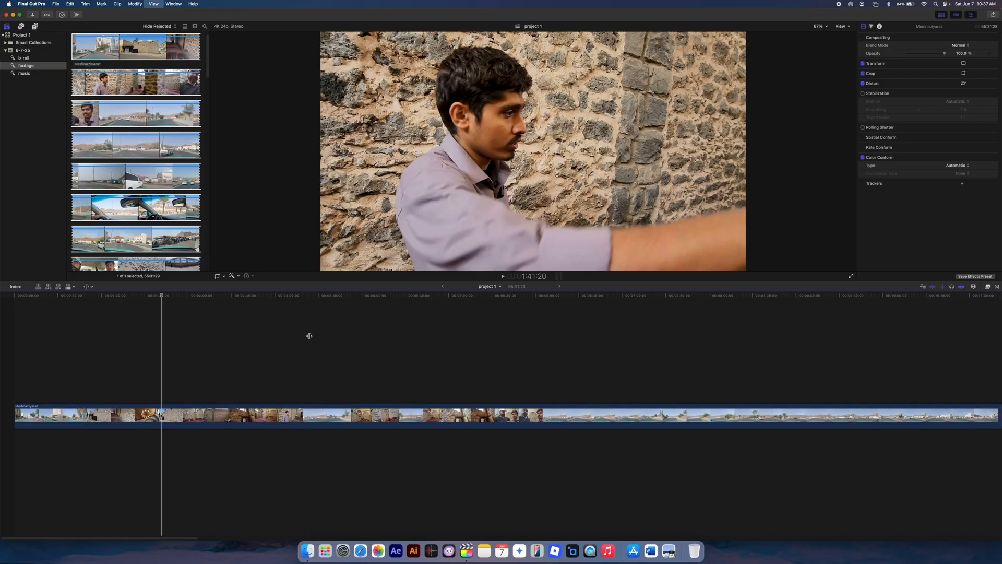
- Check the full duration of the Medinaziyarat clip in project 1 by placing the playhead at its end
{"action": "key", "text": "super+minus"}
{"action": "key", "text": "super+minus"}
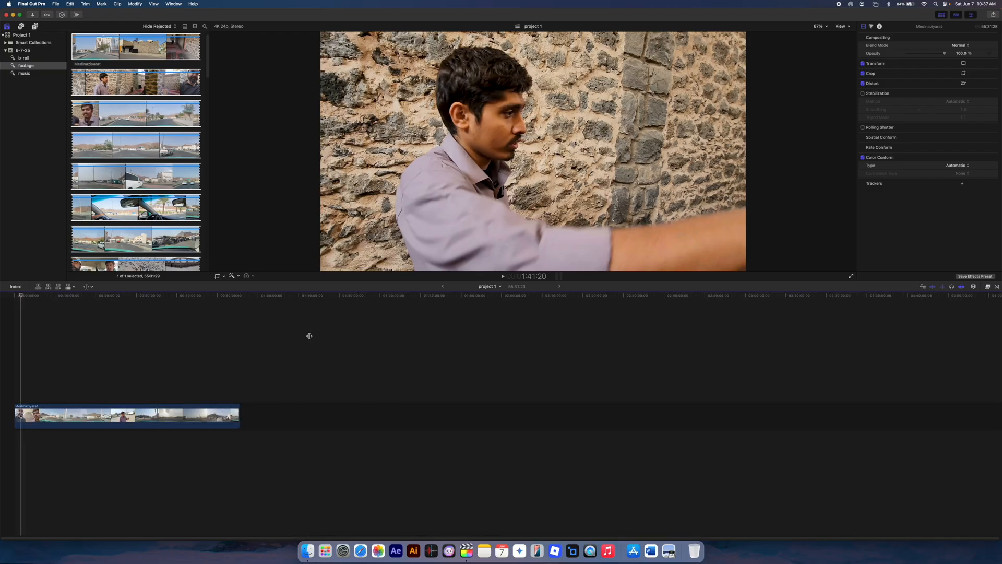
{"action": "key", "text": "super+equal"}
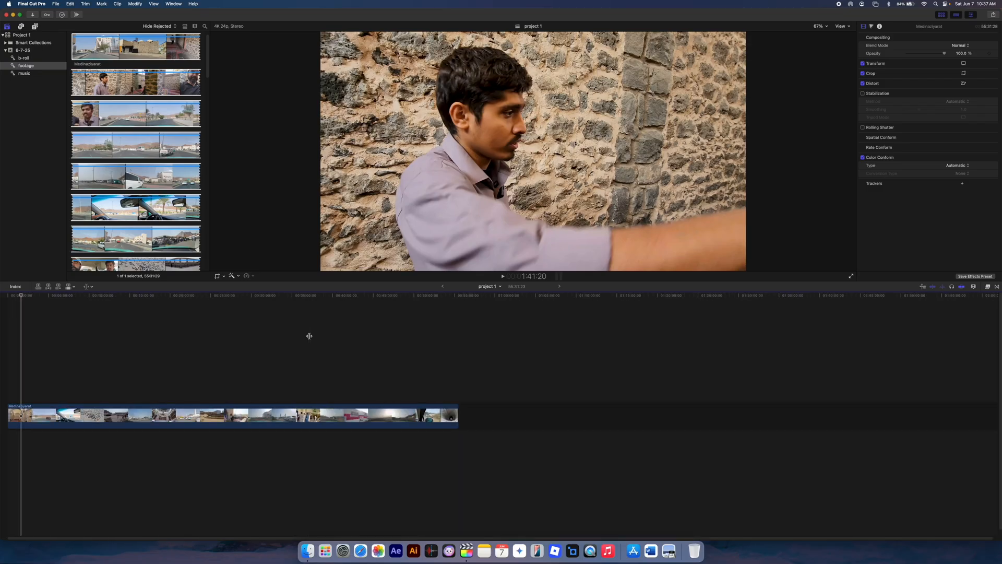
{"action": "left_click", "coordinate": [457, 307]}
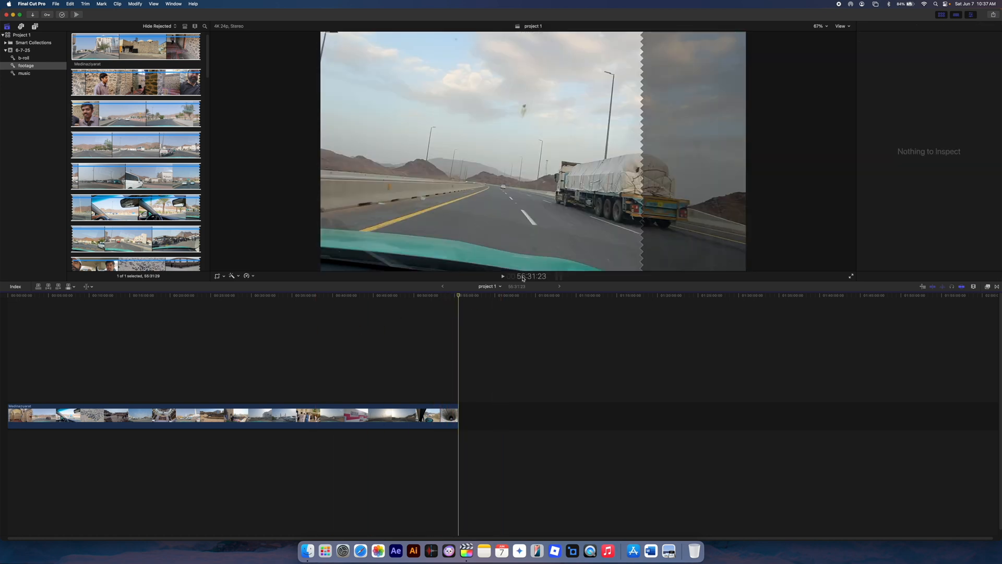
- Return the playhead to the start of project 1 and scrub through the opening part of the clip
{"action": "left_click", "coordinate": [11, 296]}
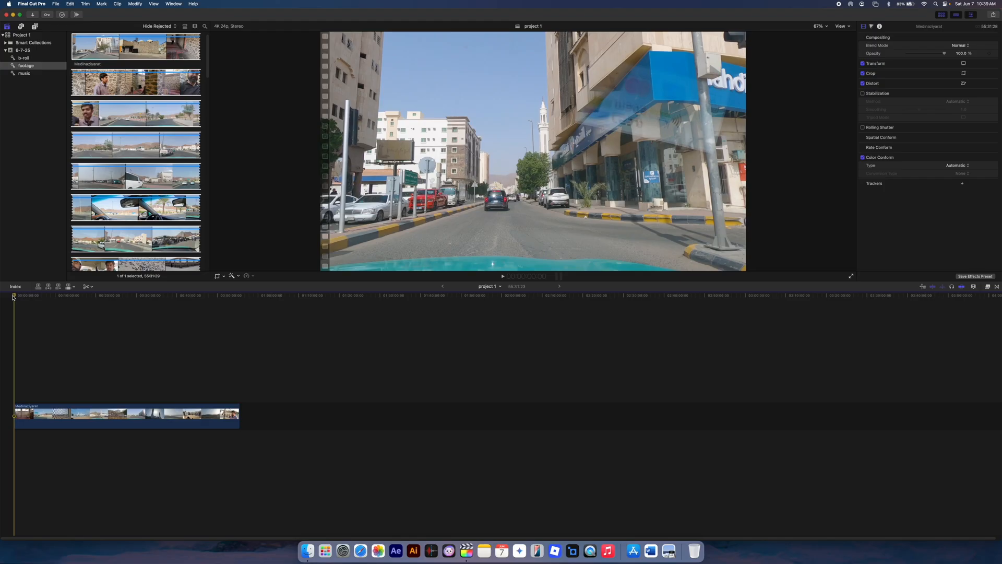
{"action": "key", "text": "shift+z"}
{"action": "left_click_drag", "start_coordinate": [14, 296], "coordinate": [43, 297]}
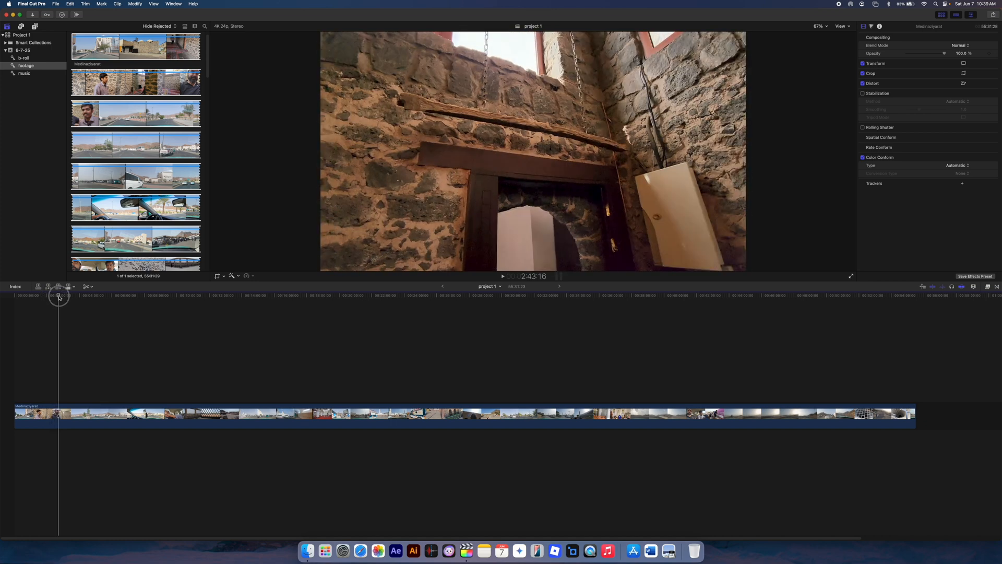
{"action": "left_click_drag", "start_coordinate": [66, 295], "coordinate": [138, 294]}
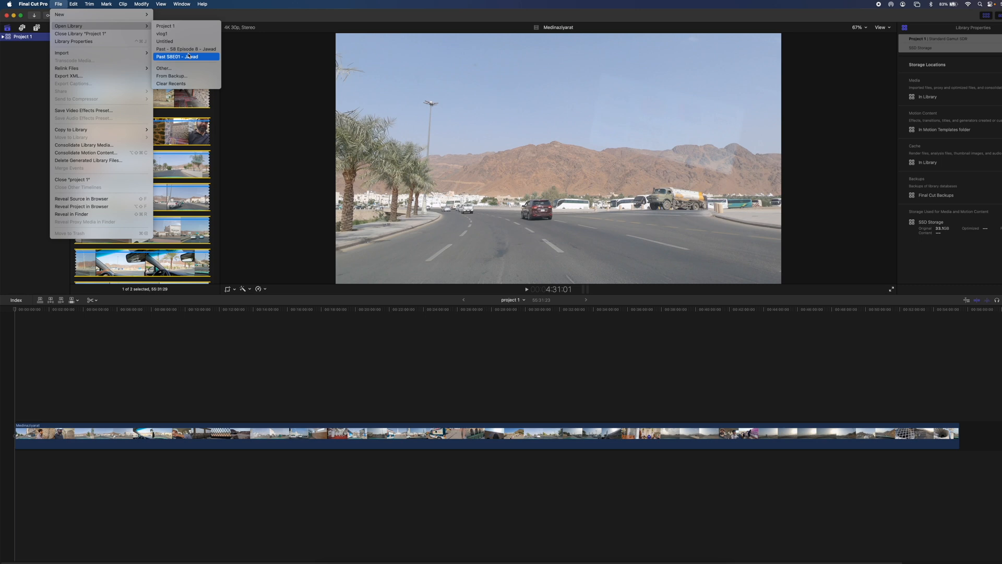
- Open the Past - S8 Episode 8 library and load its rough cut Past - EP08 Assembly V1 1 project in the timeline
{"action": "left_click", "coordinate": [189, 49]}
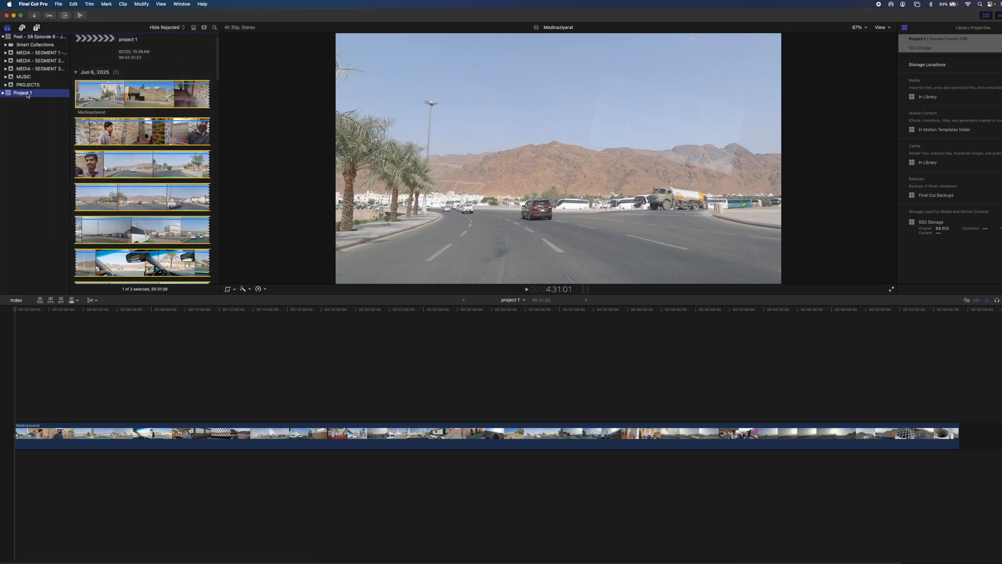
{"action": "key", "text": "Return"}
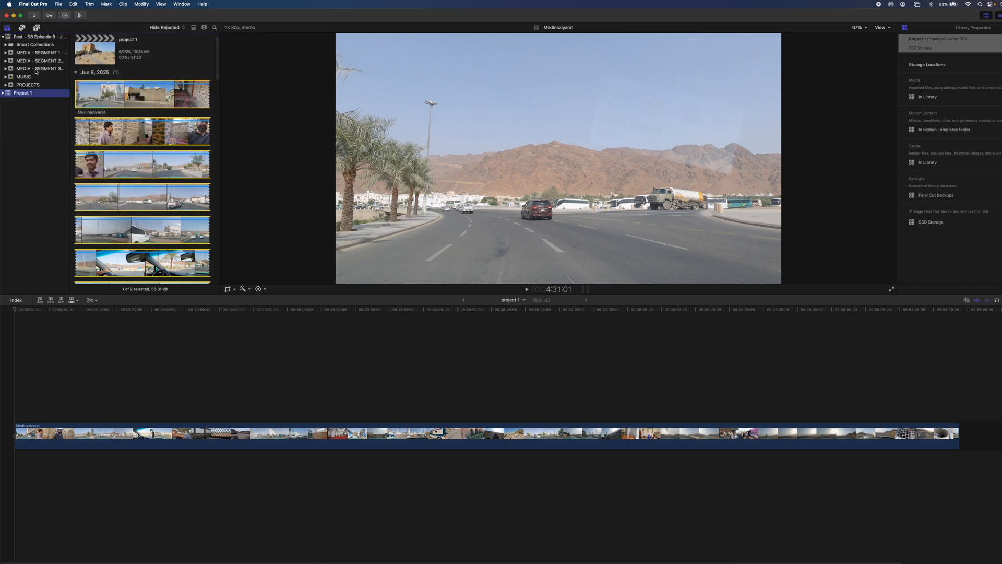
{"action": "left_click", "coordinate": [30, 38]}
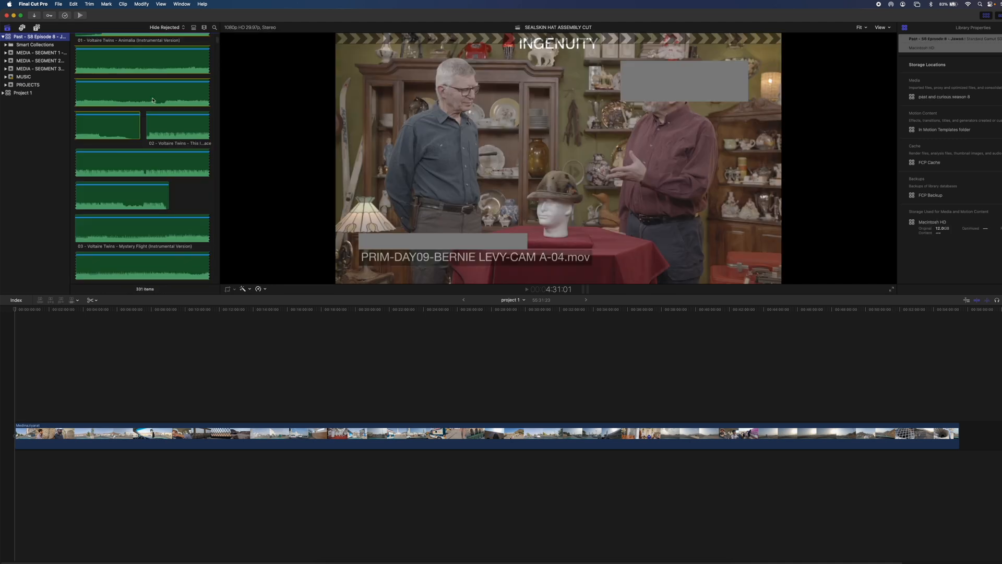
{"action": "scroll", "coordinate": [178, 159], "scroll_direction": "up", "scroll_amount": 10}
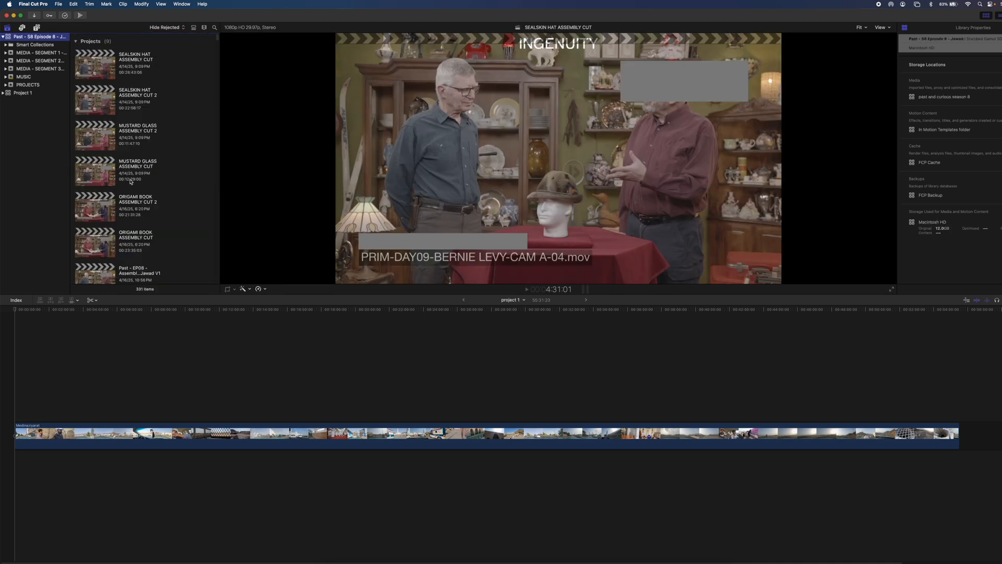
{"action": "scroll", "coordinate": [130, 182], "scroll_direction": "down", "scroll_amount": 5}
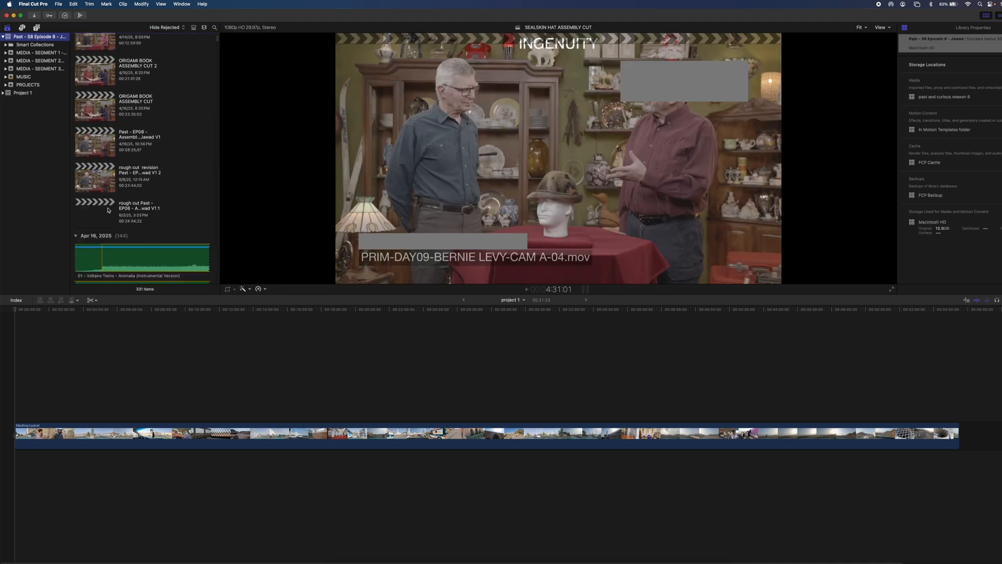
{"action": "double_click", "coordinate": [107, 210]}
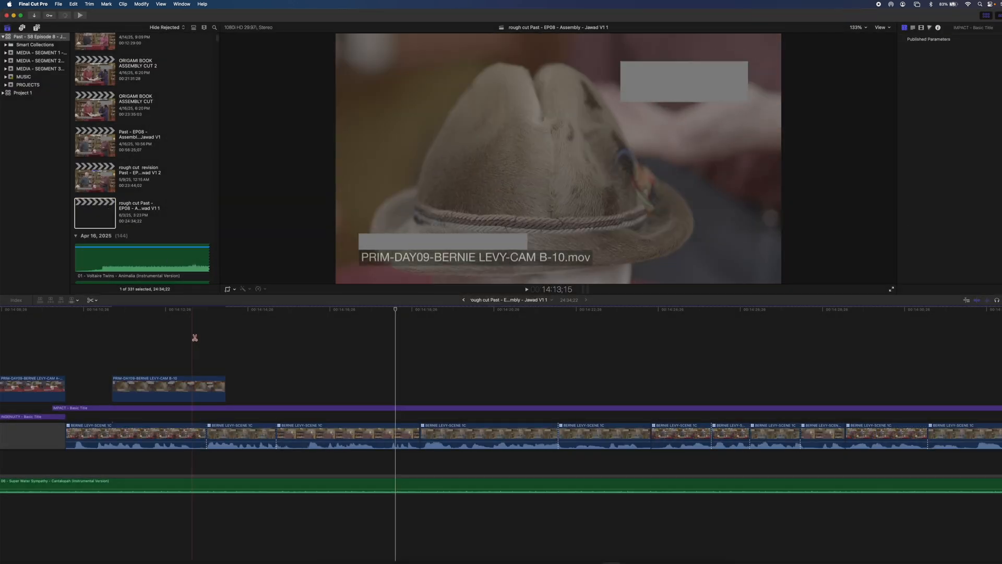
- Switch to the Select tool and trim the start of the IMPACT title to the start of the first scene clip below it
{"action": "left_click", "coordinate": [195, 338]}
{"action": "key", "text": "a"}
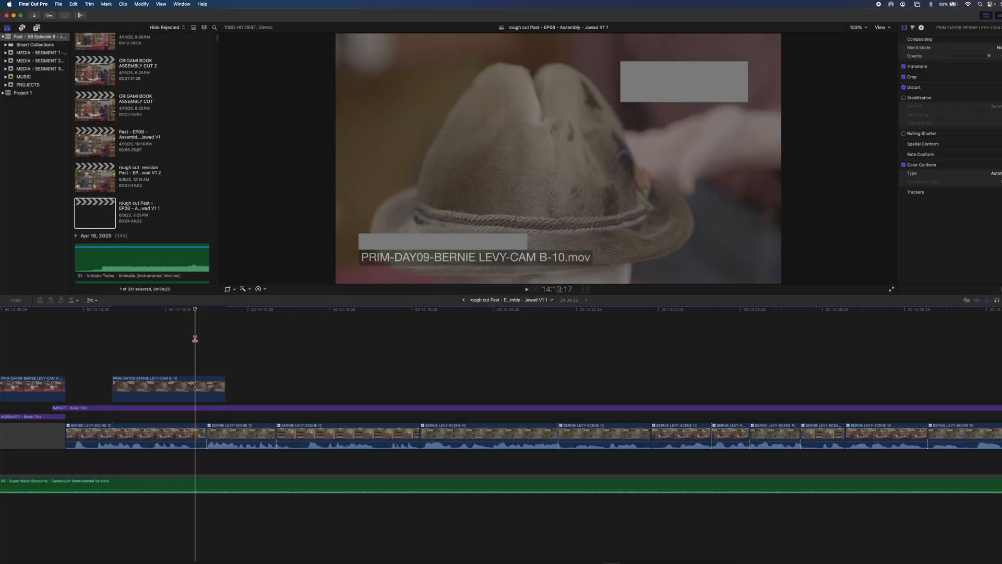
{"action": "left_click_drag", "start_coordinate": [54, 410], "coordinate": [55, 410]}
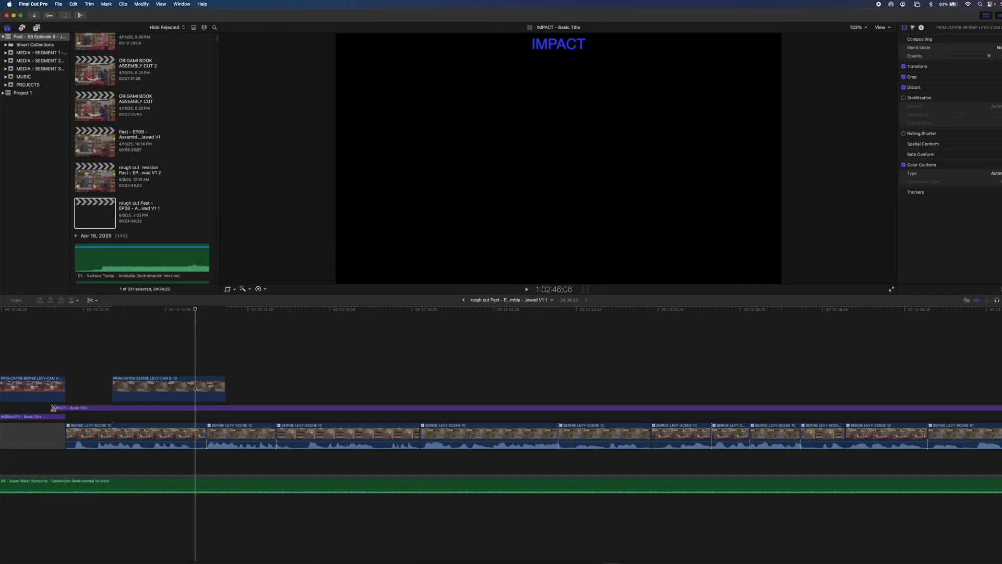
{"action": "left_click_drag", "start_coordinate": [55, 408], "coordinate": [67, 411]}
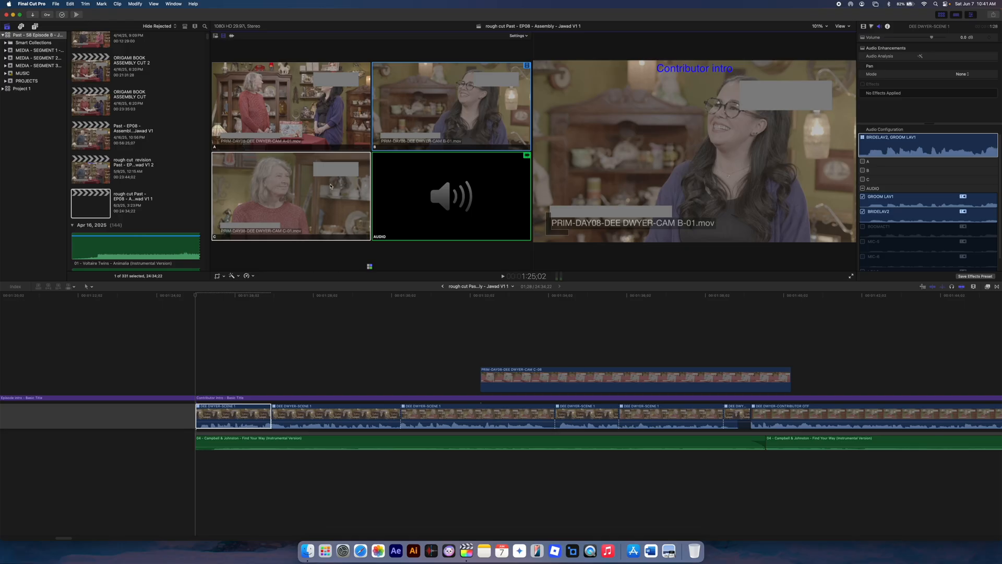
- Try camera angle C on the first multicam clip under the Contributor intro title and set the clip to angle A
{"action": "left_click", "coordinate": [329, 184]}
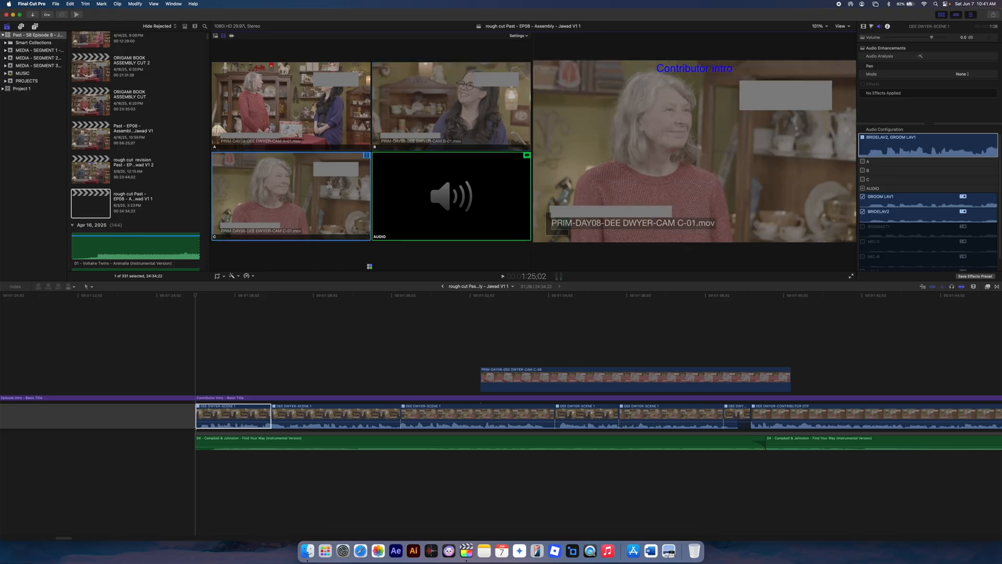
{"action": "left_click", "coordinate": [305, 112]}
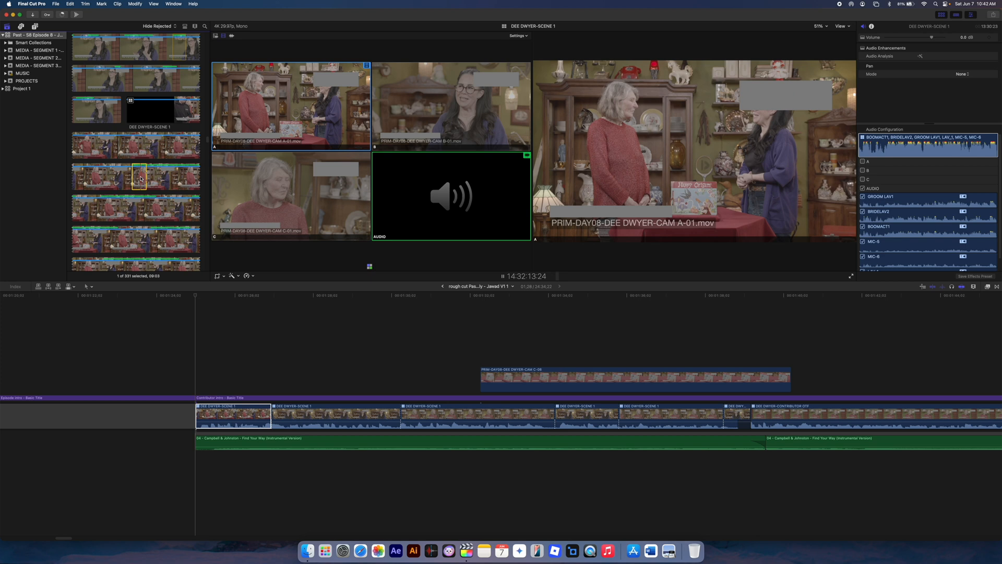
- Insert the marked range of about 9 seconds from the Scene 1 multicam clip before the first clip of the Contributor intro section
{"action": "left_click_drag", "start_coordinate": [155, 250], "coordinate": [192, 412]}
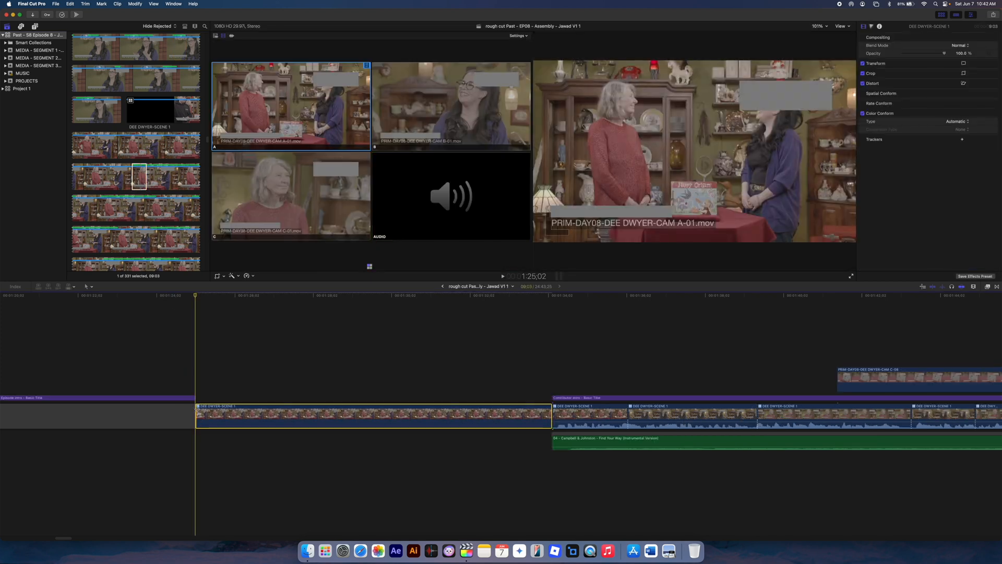
- Play the inserted multicam clip from its start and cut between camera angles live, ending on angle A
{"action": "left_click_drag", "start_coordinate": [196, 296], "coordinate": [216, 299]}
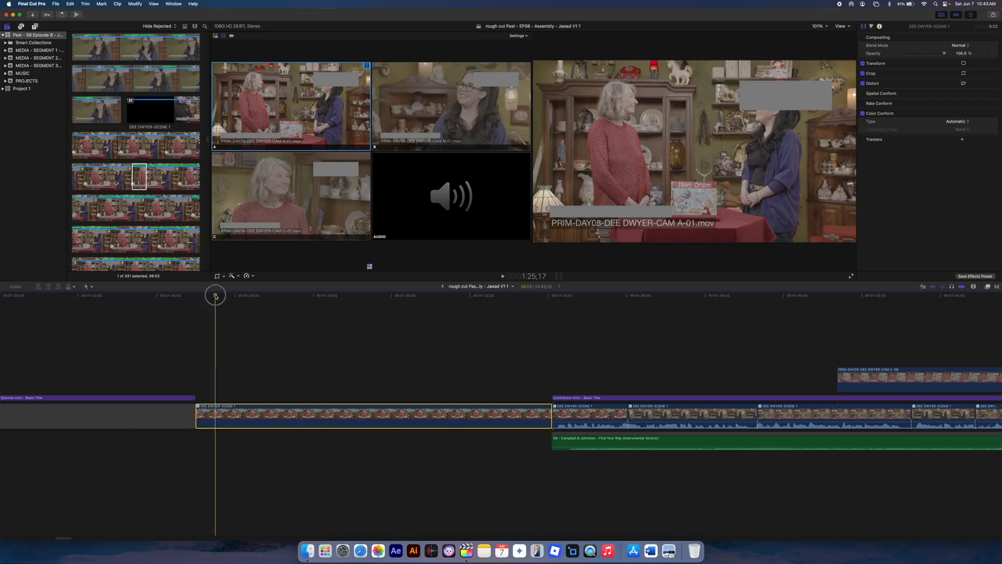
{"action": "left_click_drag", "start_coordinate": [216, 296], "coordinate": [199, 301]}
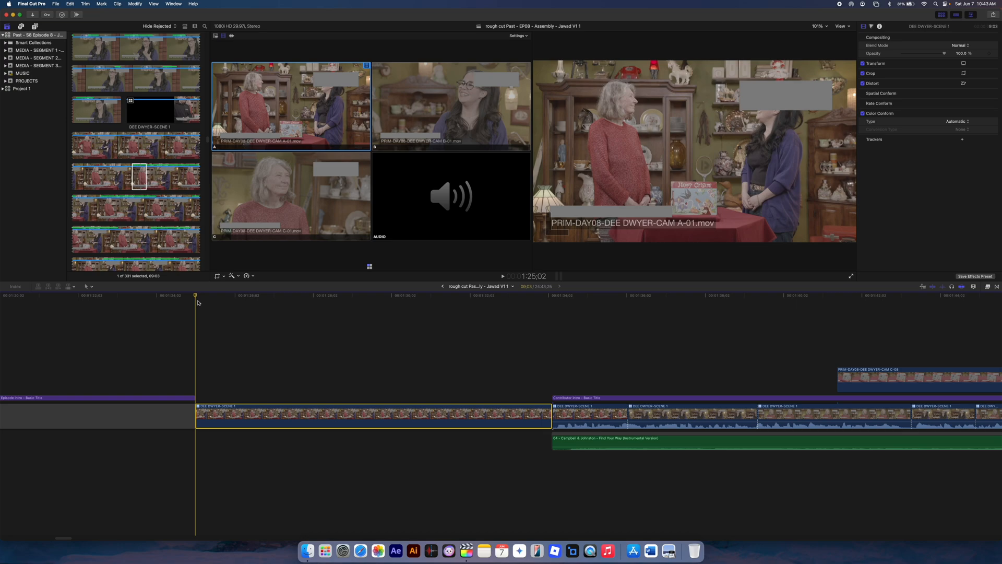
{"action": "key", "text": "space"}
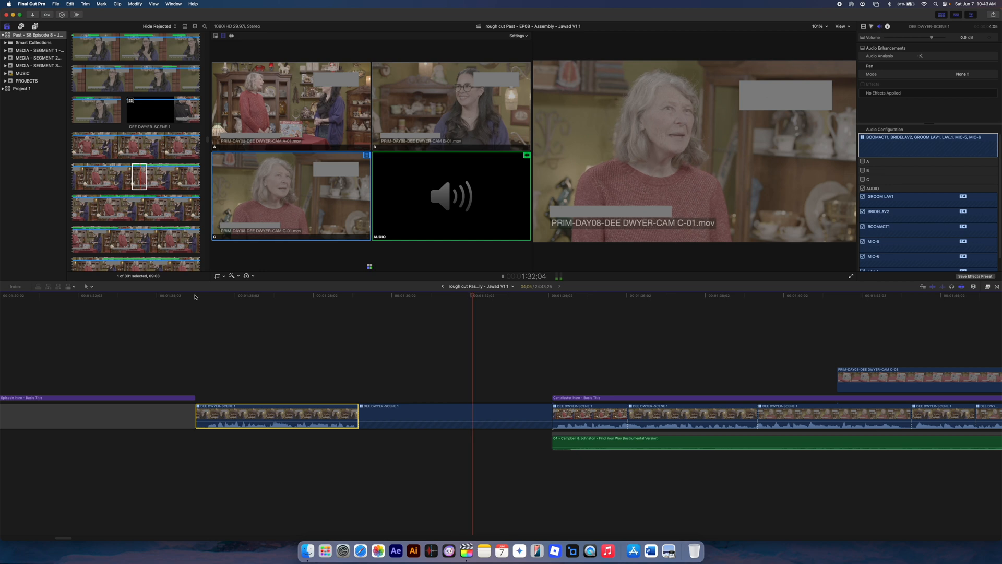
{"action": "key", "text": "1"}
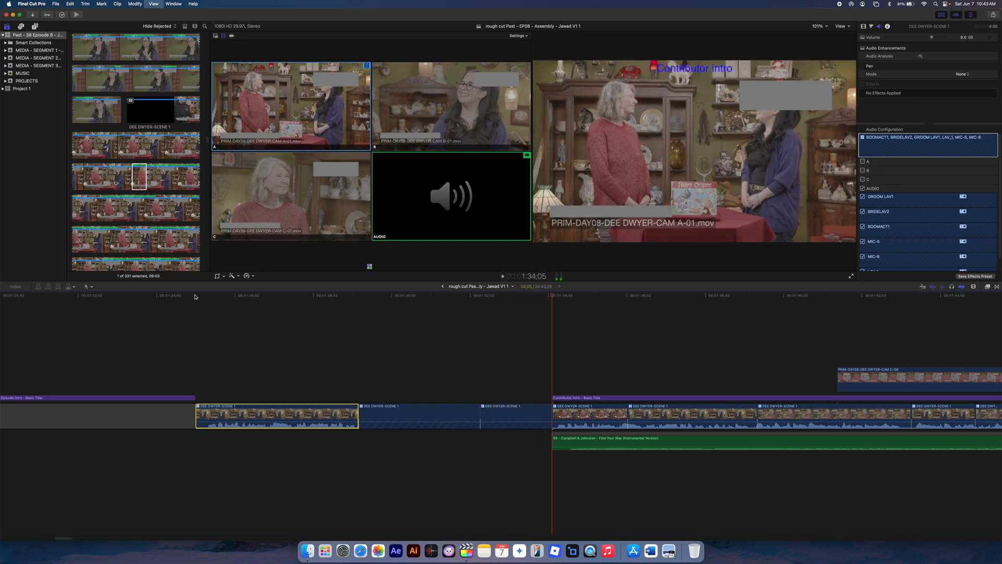
{"action": "key", "text": "space"}
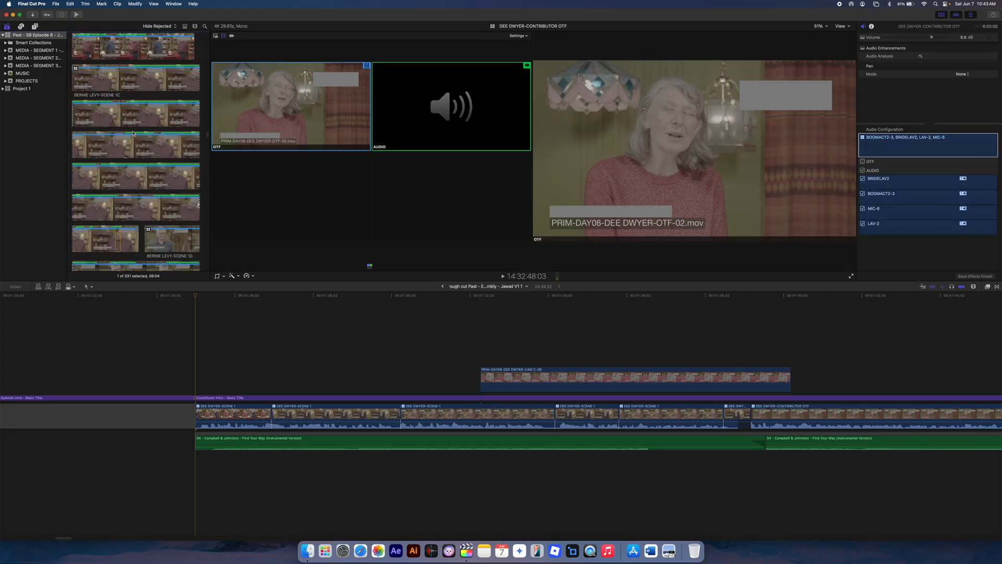
- Look through the library's footage and check its Favorites and Stills smart collections
{"action": "scroll", "coordinate": [133, 134], "scroll_direction": "down", "scroll_amount": 5}
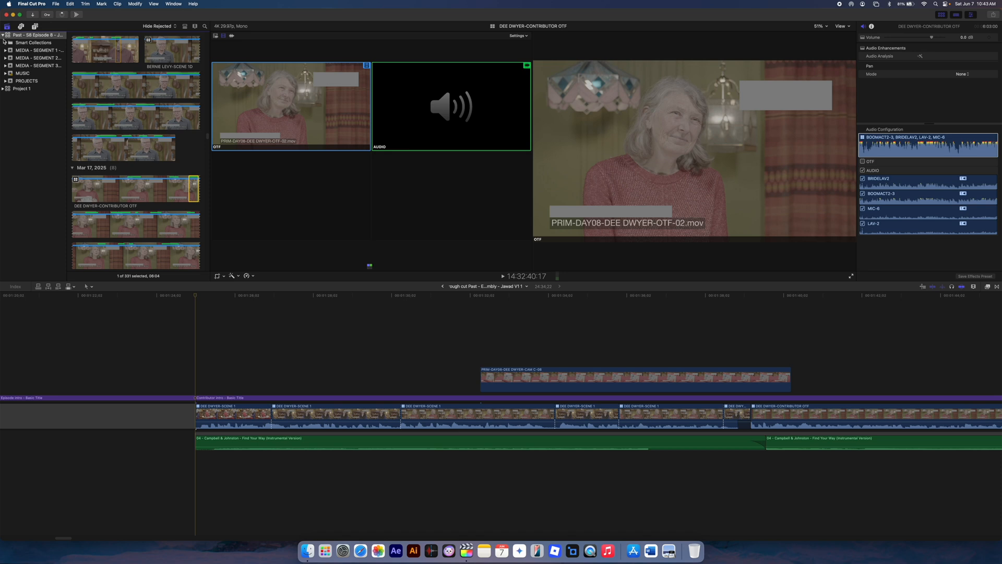
{"action": "left_click", "coordinate": [6, 42]}
{"action": "left_click", "coordinate": [29, 66]}
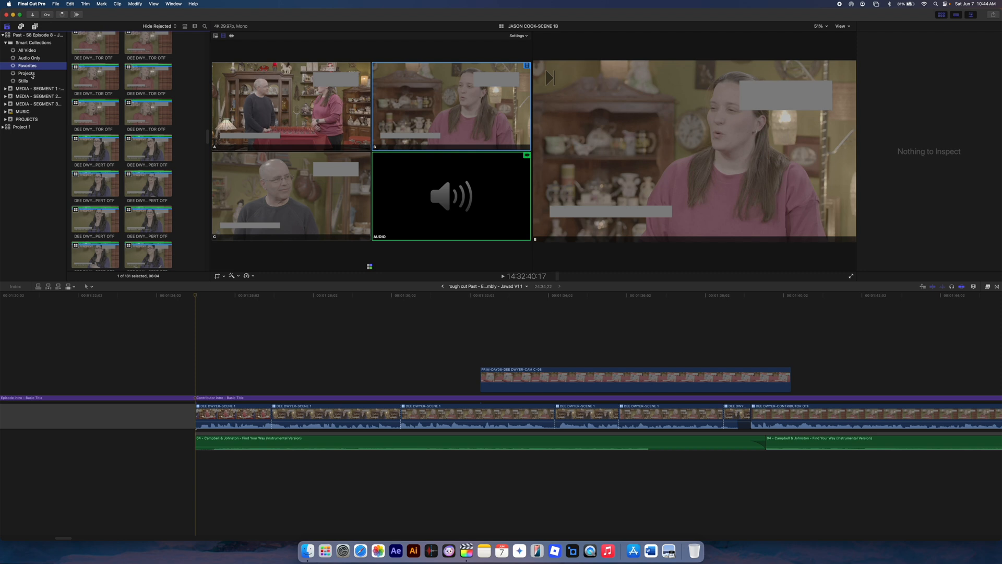
{"action": "left_click", "coordinate": [25, 81]}
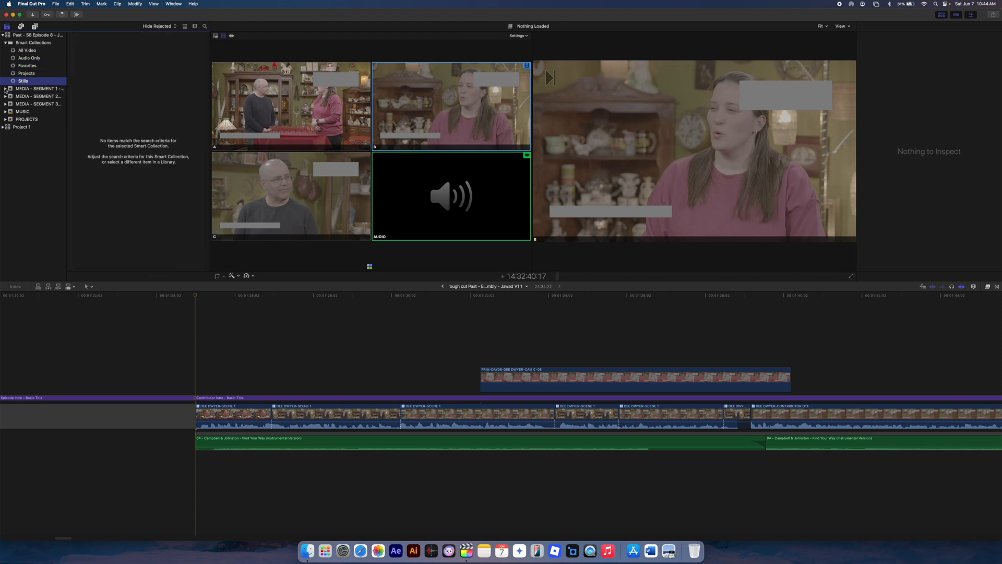
- Review the MEDIA - SEGMENT 1 event's keyword collections, including 3 Years, 25 Dollars, ARTIFACT INTRO, FINAL EXCHANGE and First time origami
{"action": "left_click", "coordinate": [5, 88]}
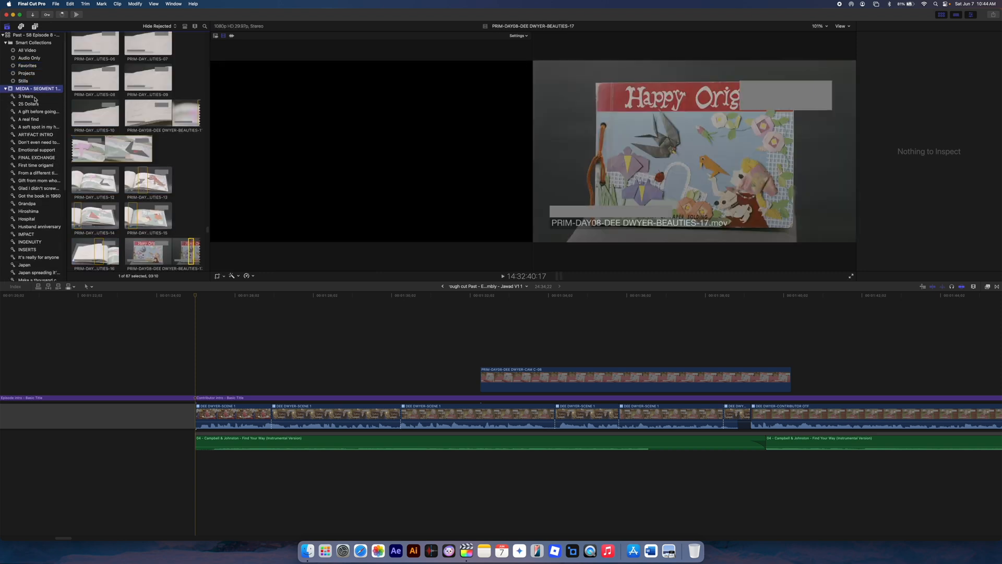
{"action": "left_click", "coordinate": [30, 99]}
{"action": "left_click", "coordinate": [34, 105]}
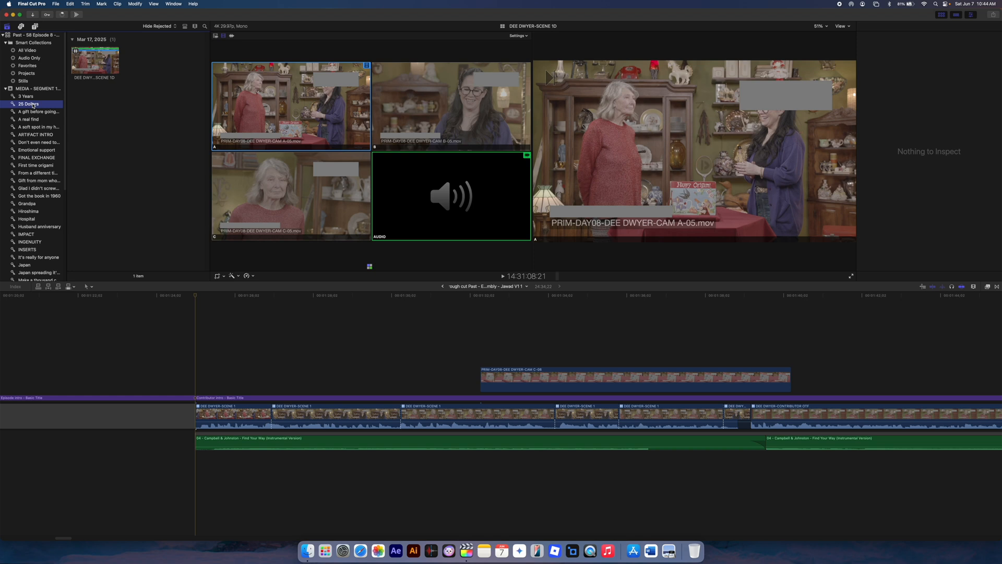
{"action": "right_click", "coordinate": [36, 90]}
{"action": "left_click", "coordinate": [19, 106]}
{"action": "left_click", "coordinate": [27, 98]}
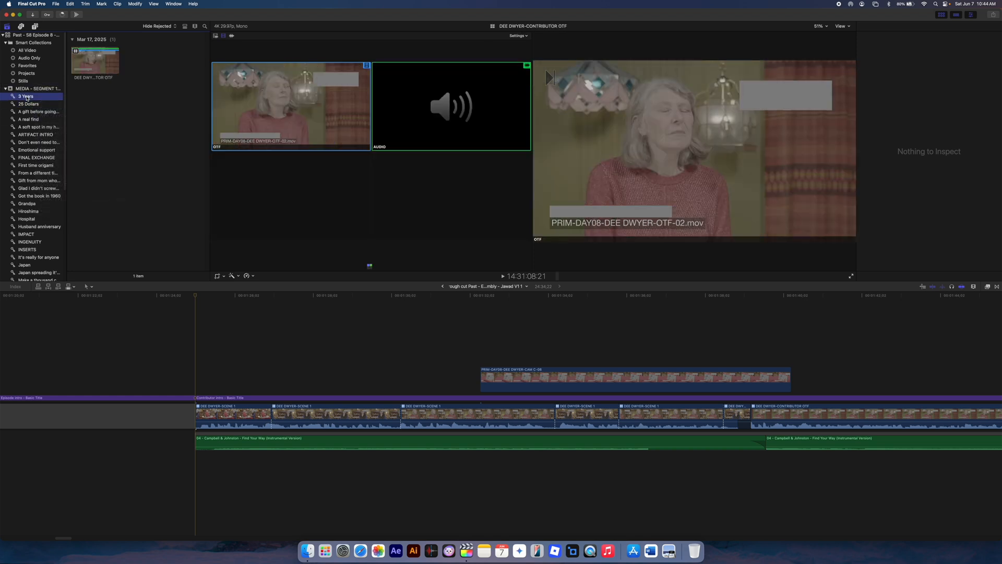
{"action": "left_click", "coordinate": [33, 112]}
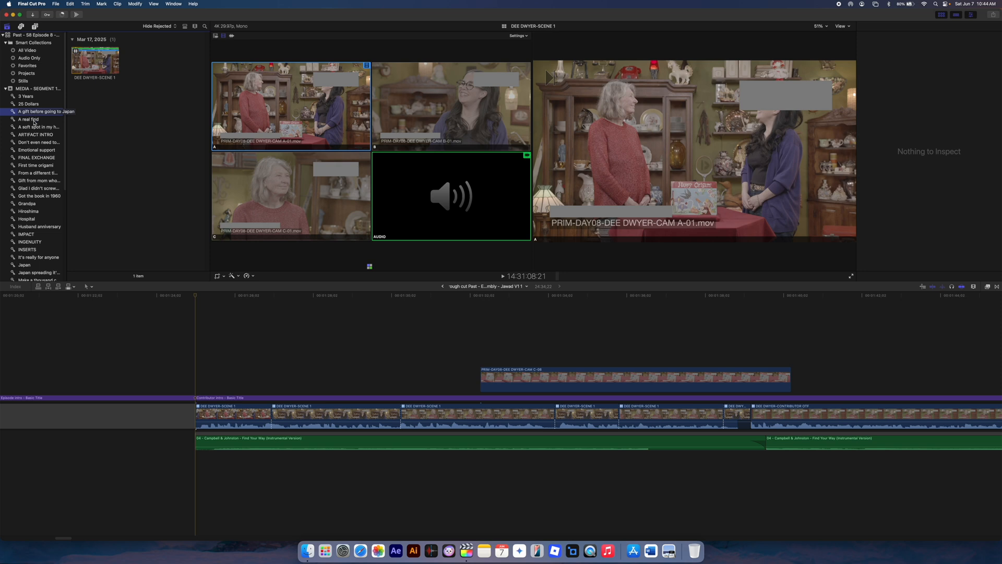
{"action": "left_click", "coordinate": [35, 120]}
{"action": "left_click", "coordinate": [39, 128]}
{"action": "left_click", "coordinate": [40, 135]}
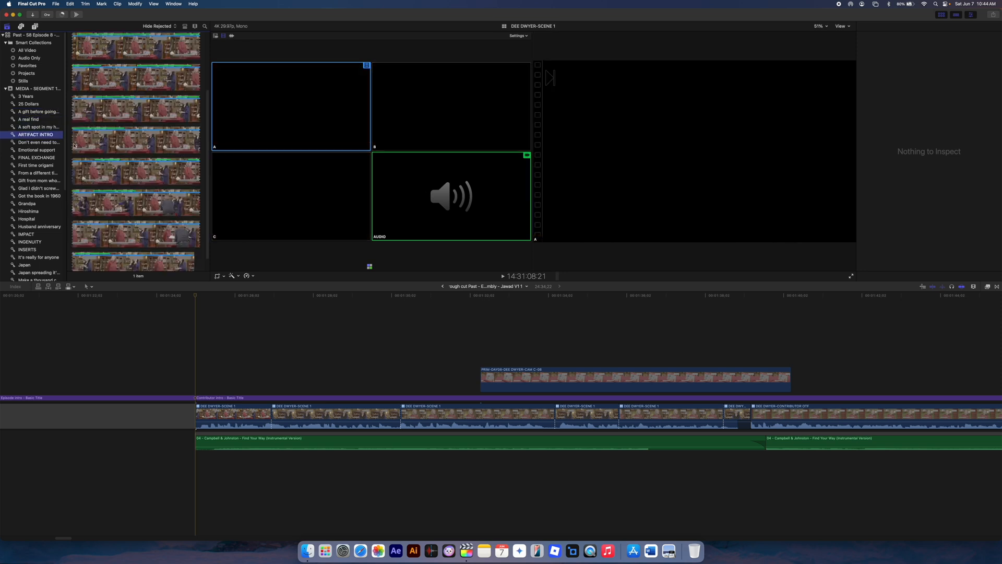
{"action": "left_click", "coordinate": [49, 158]}
{"action": "left_click", "coordinate": [41, 166]}
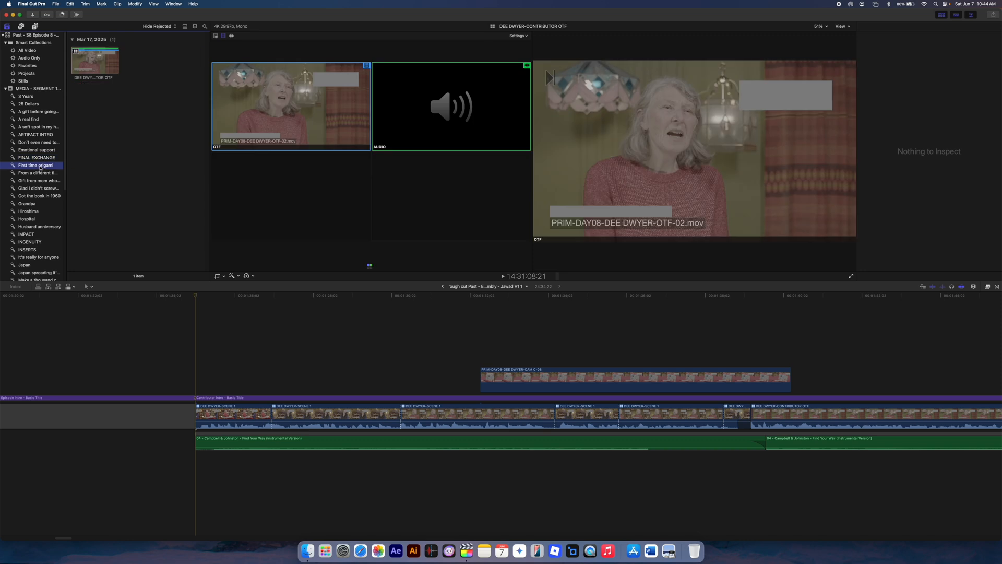
{"action": "left_click", "coordinate": [46, 173]}
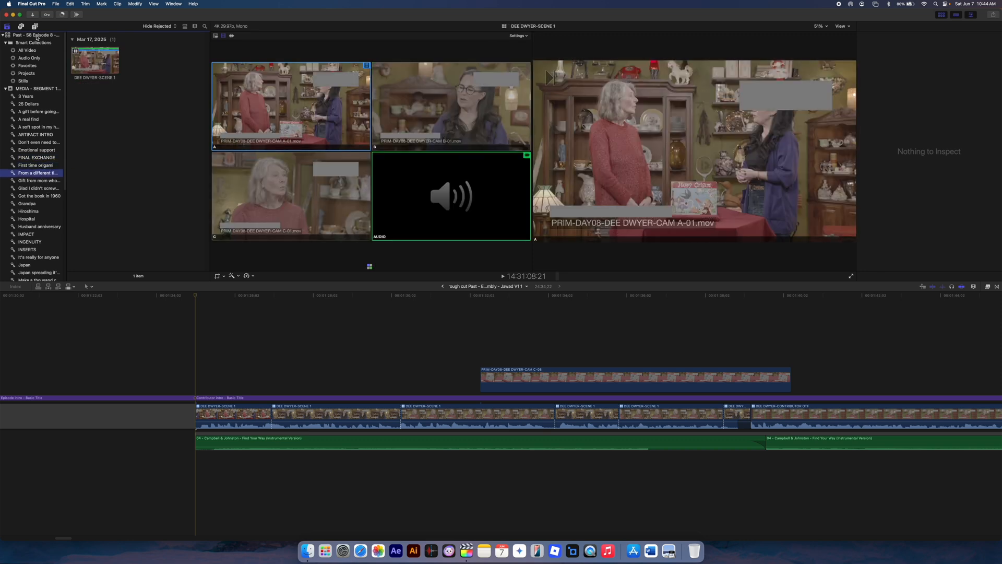
- Collapse the smart collections and the MEDIA - SEGMENT 1 event and look through all clips in the library
{"action": "left_click", "coordinate": [5, 42]}
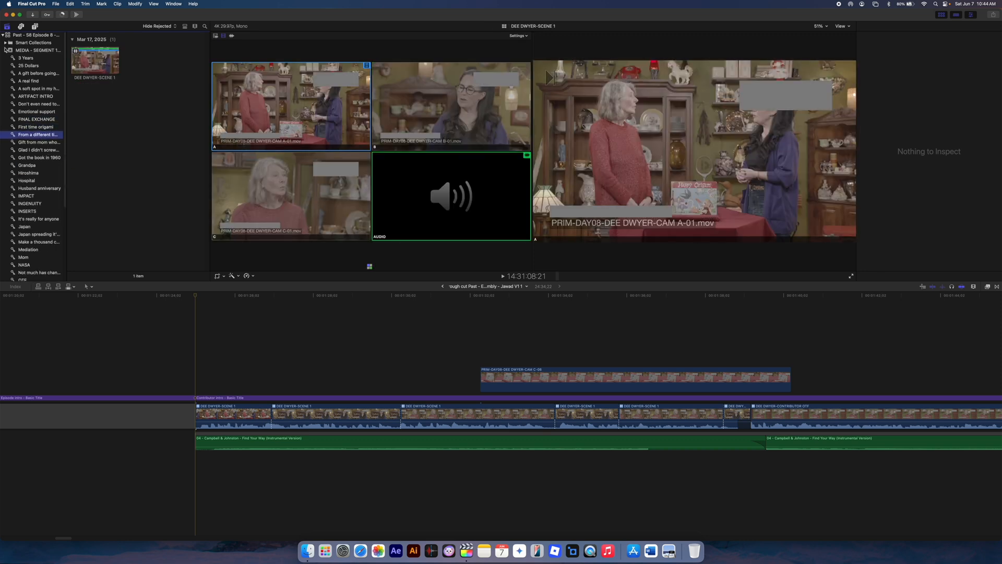
{"action": "left_click", "coordinate": [6, 50]}
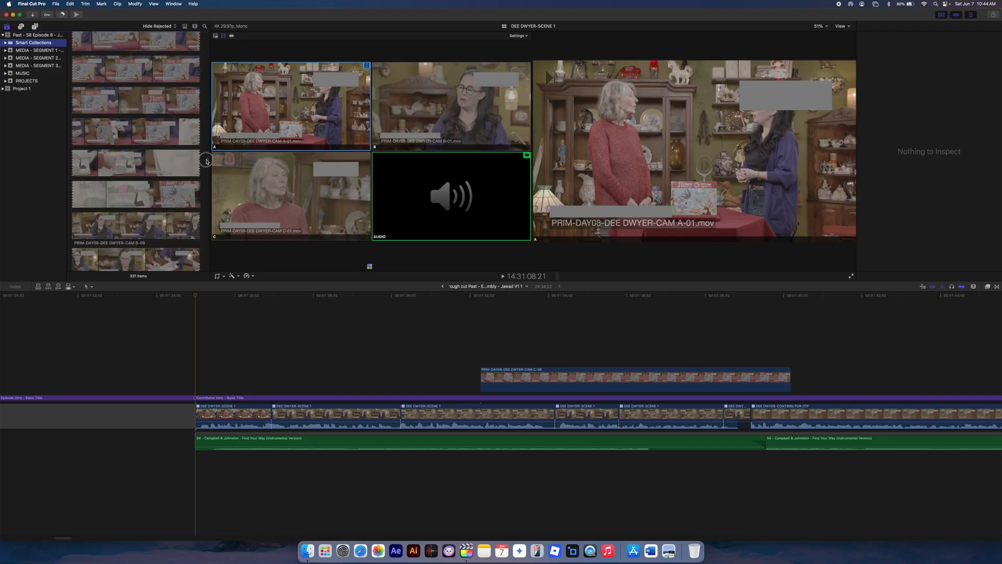
{"action": "scroll", "coordinate": [206, 161], "scroll_direction": "down", "scroll_amount": 15}
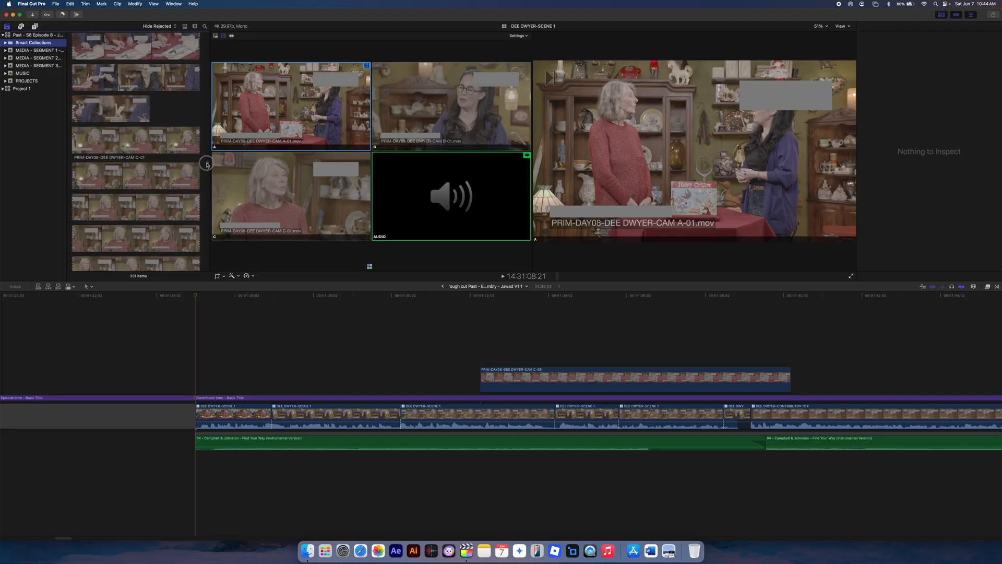
{"action": "scroll", "coordinate": [207, 177], "scroll_direction": "down", "scroll_amount": 8}
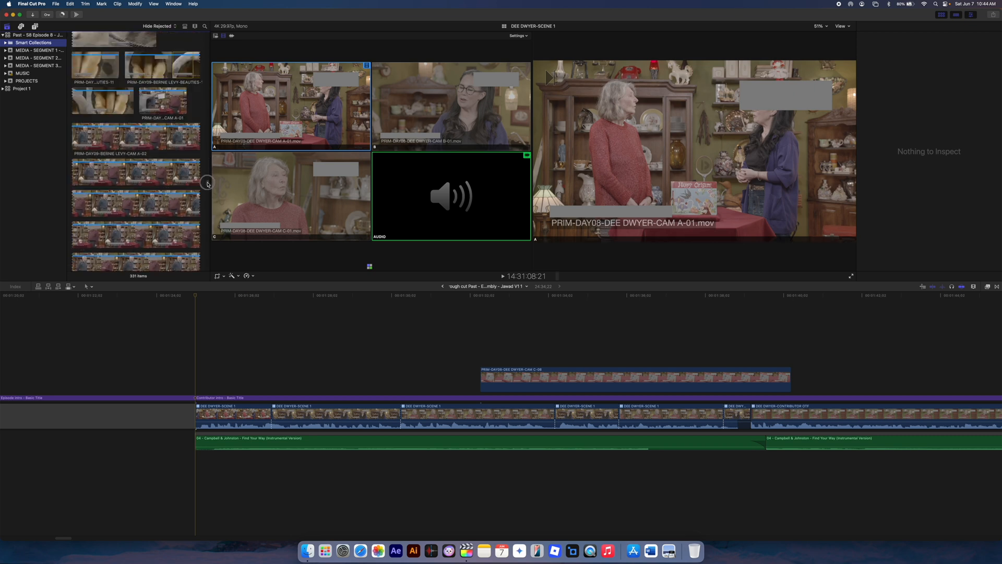
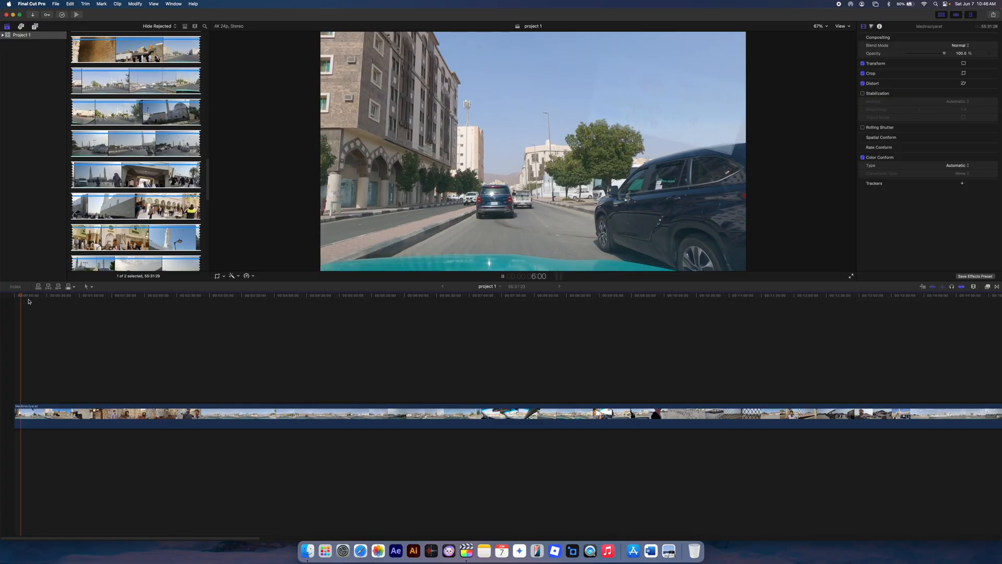
- Stop playback and delete the Medinaziyarat clip from the project 1 timeline
{"action": "key", "text": "space"}
{"action": "left_click", "coordinate": [89, 405]}
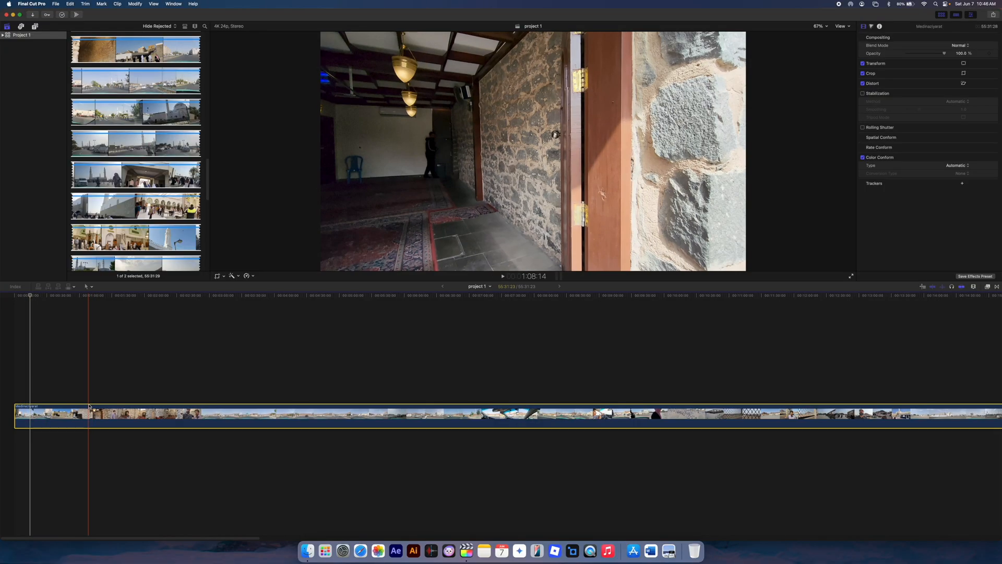
{"action": "key", "text": "Delete"}
{"action": "left_click", "coordinate": [104, 416]}
{"action": "key", "text": "Delete"}
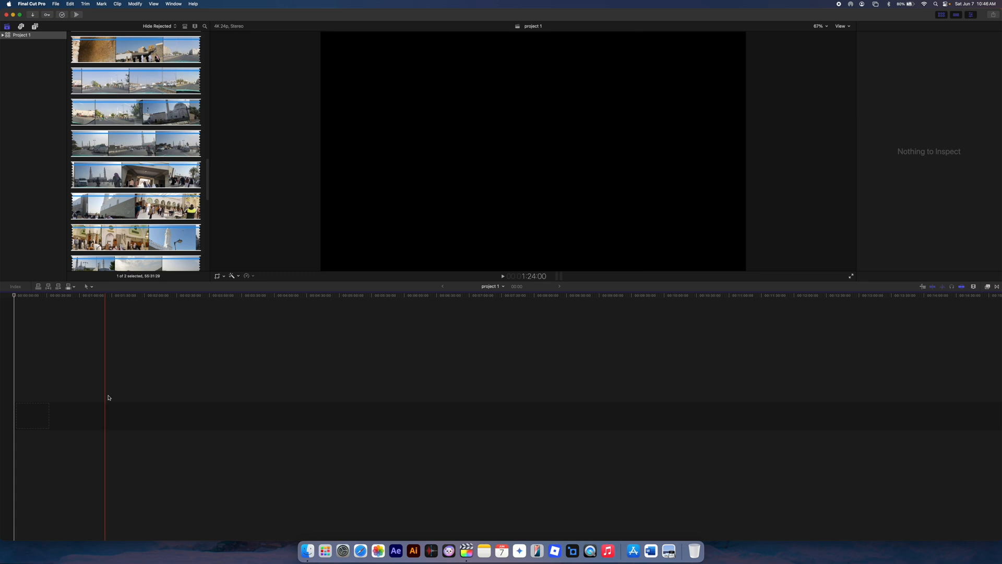
- Add the whole Medinaziyarat clip with its audio to the empty project 1 timeline
{"action": "left_click", "coordinate": [115, 110]}
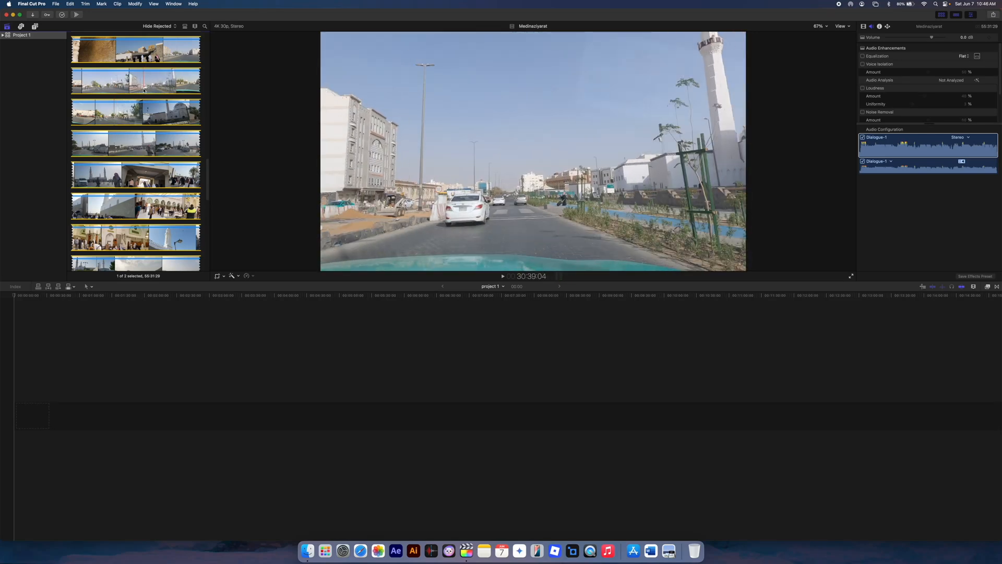
{"action": "left_click_drag", "start_coordinate": [144, 90], "coordinate": [125, 397]}
{"action": "left_click", "coordinate": [111, 381]}
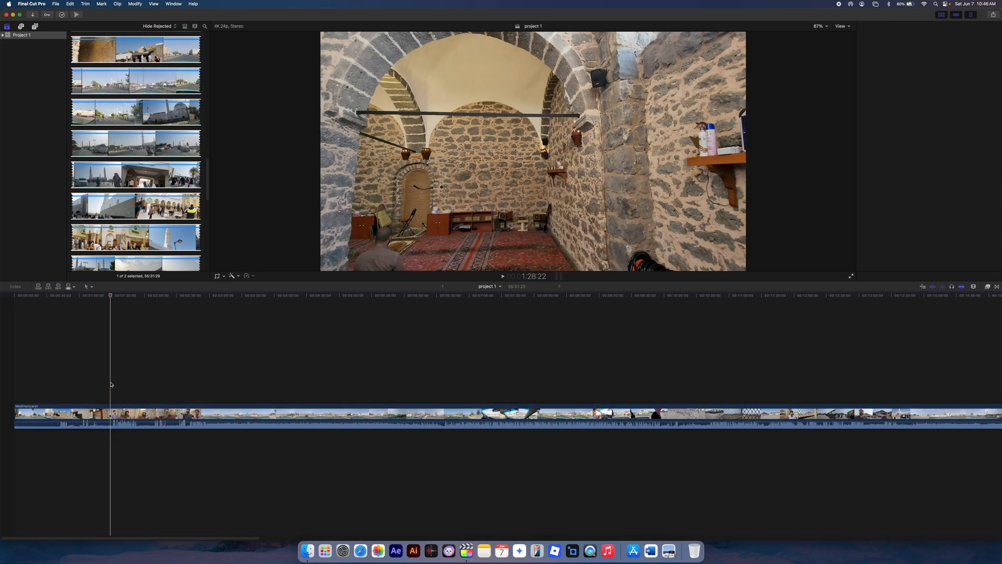
- Delete the newly added clip from the timeline and undo the deletion
{"action": "left_click", "coordinate": [108, 417]}
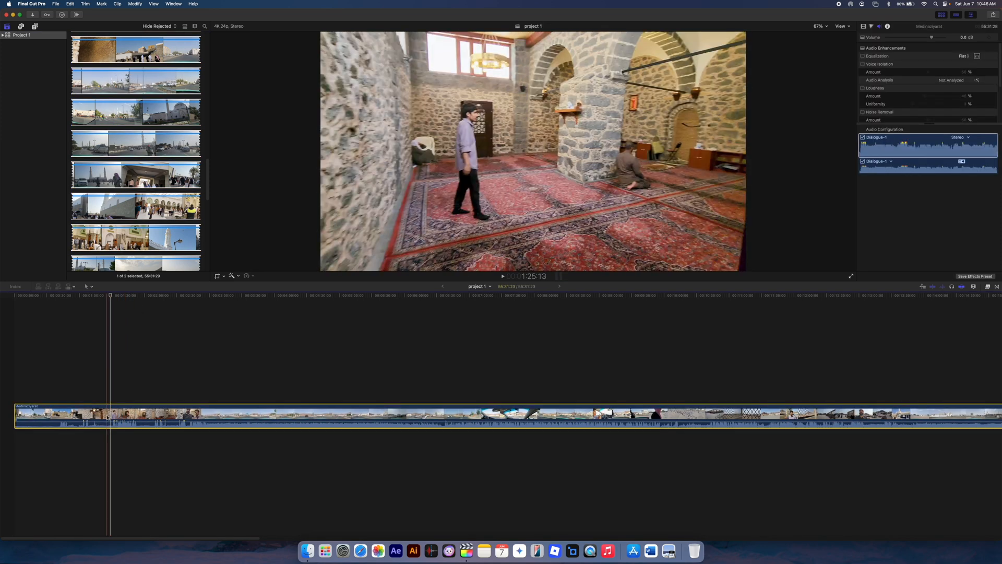
{"action": "key", "text": "Delete"}
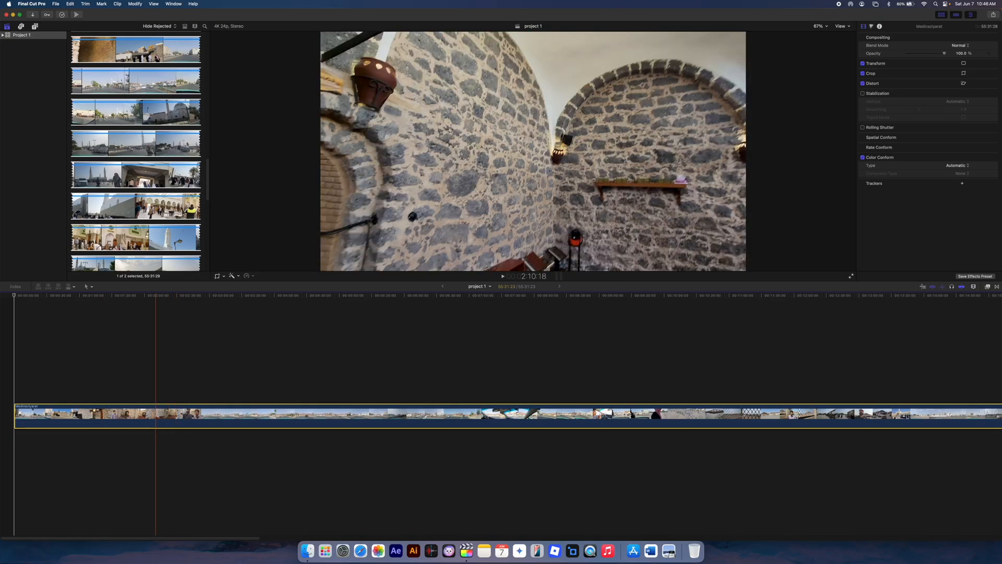
{"action": "key", "text": "super+z"}
{"action": "key", "text": "super+z"}
- Trim about 19 seconds off the start of the Medinaziyarat clip, play it, and split it at 3:04
{"action": "left_click", "coordinate": [25, 365]}
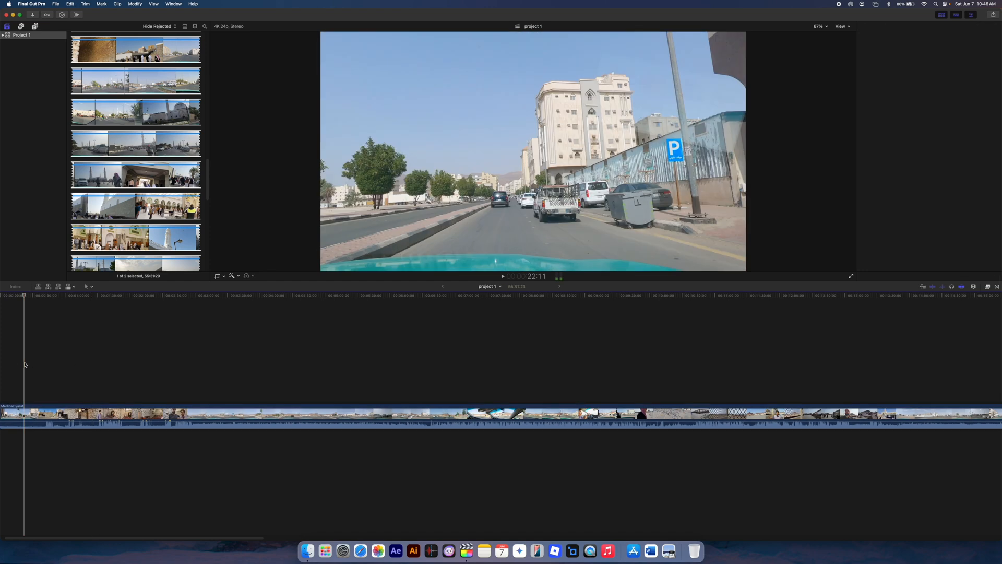
{"action": "left_click", "coordinate": [37, 362]}
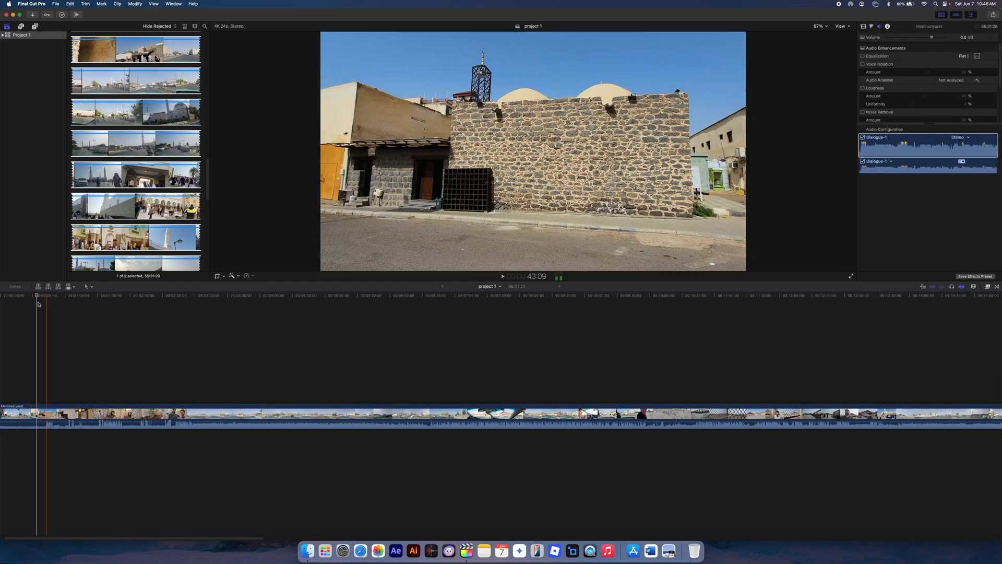
{"action": "left_click", "coordinate": [4, 296]}
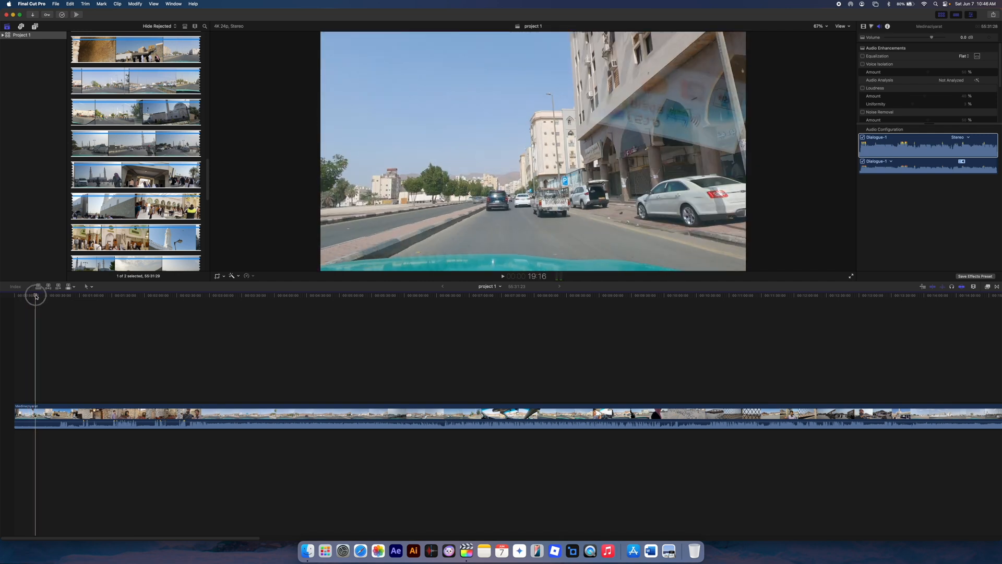
{"action": "left_click_drag", "start_coordinate": [15, 408], "coordinate": [34, 407]}
{"action": "key", "text": "space"}
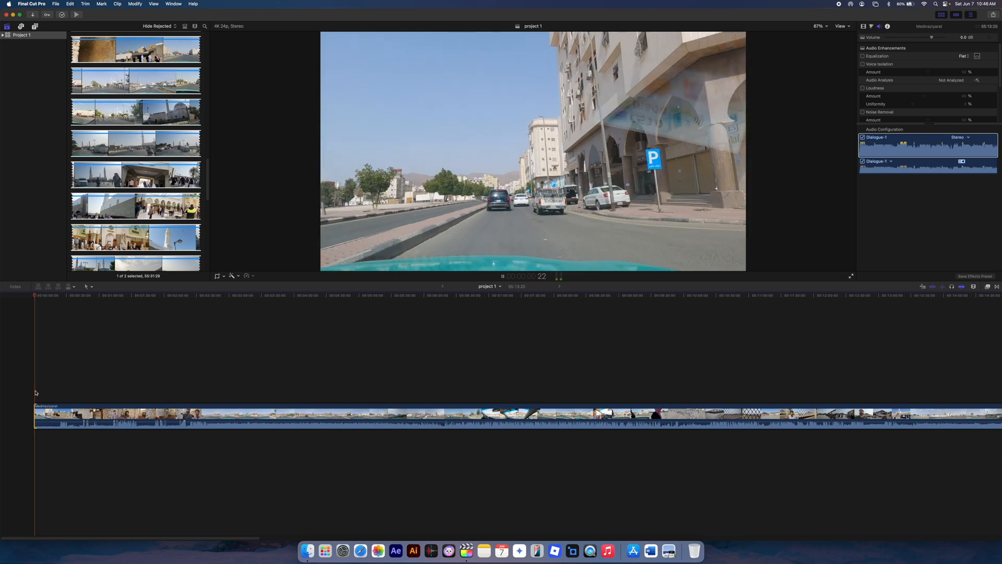
{"action": "key", "text": "space"}
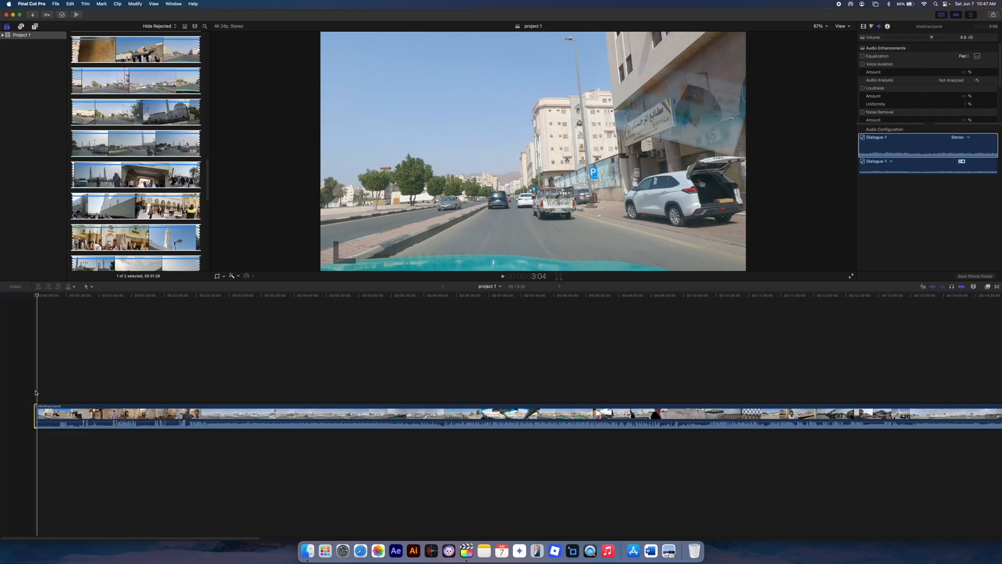
- Cut the second section with the Blade tool about 17 seconds after its start and delete both sections before the new cut
{"action": "key", "text": "super+equal"}
{"action": "key", "text": "super+equal"}
{"action": "key", "text": "super+equal"}
{"action": "key", "text": "super+equal"}
{"action": "scroll", "coordinate": [34, 390], "scroll_direction": "left", "scroll_amount": 2}
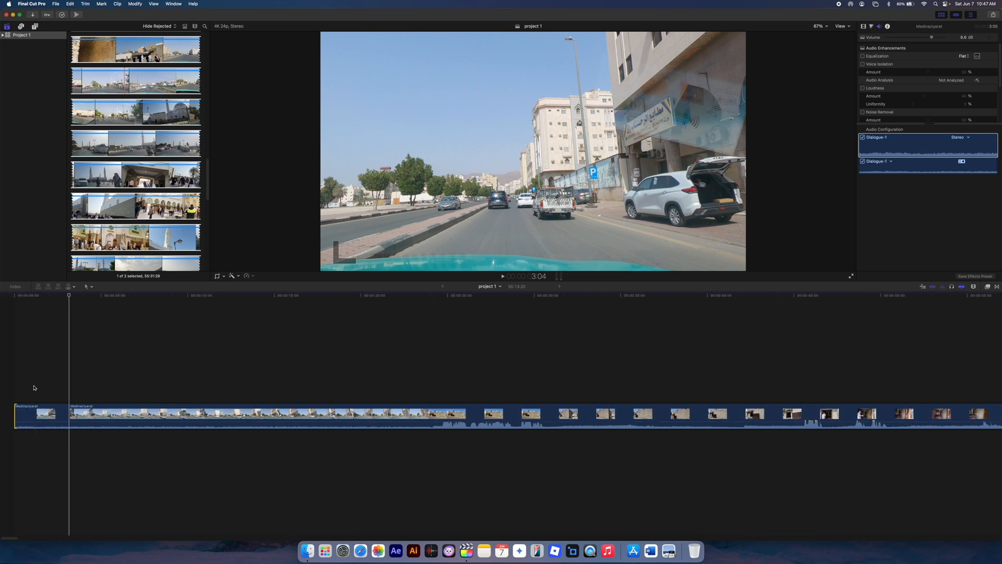
{"action": "key", "text": "b"}
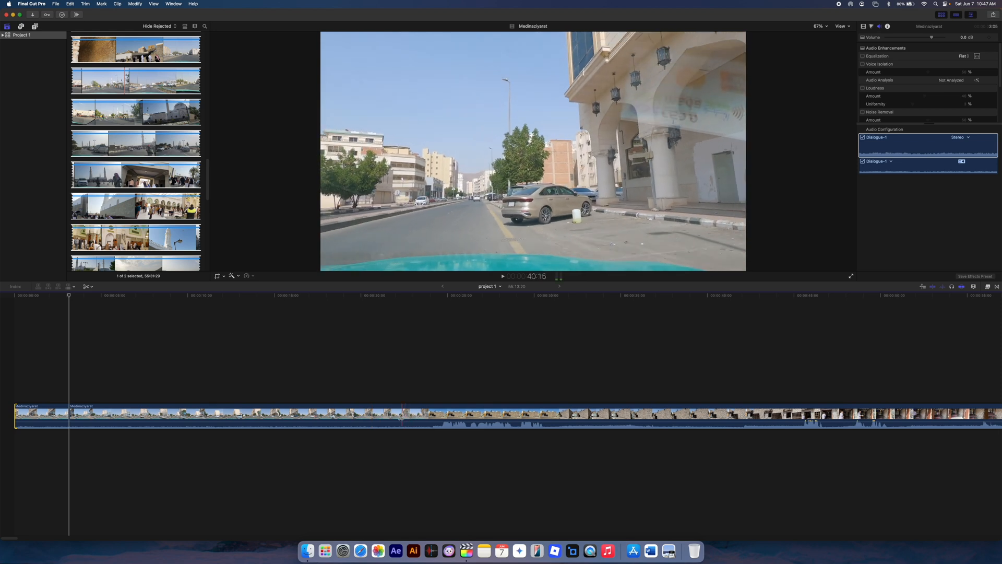
{"action": "left_click", "coordinate": [369, 415]}
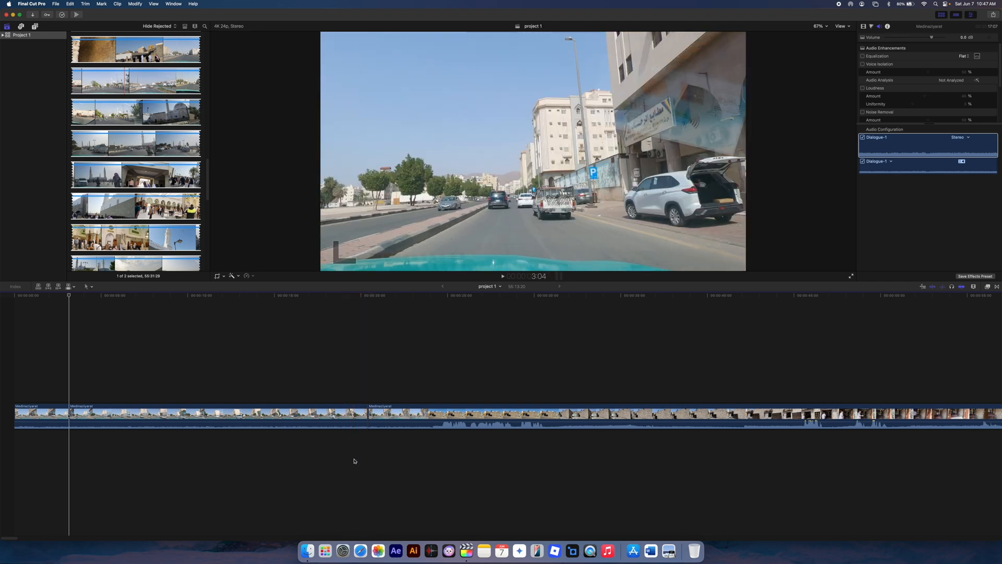
{"action": "key", "text": "a"}
{"action": "left_click_drag", "start_coordinate": [337, 449], "coordinate": [37, 389]}
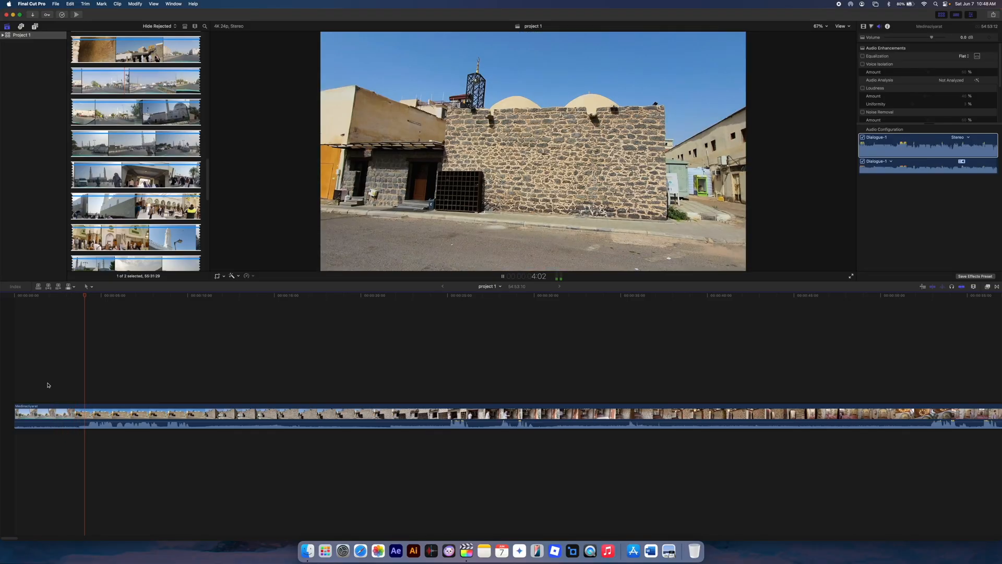
- Undo the deletion of the earlier sections, delete the first and the long third section instead, and play the result
{"action": "key", "text": "space"}
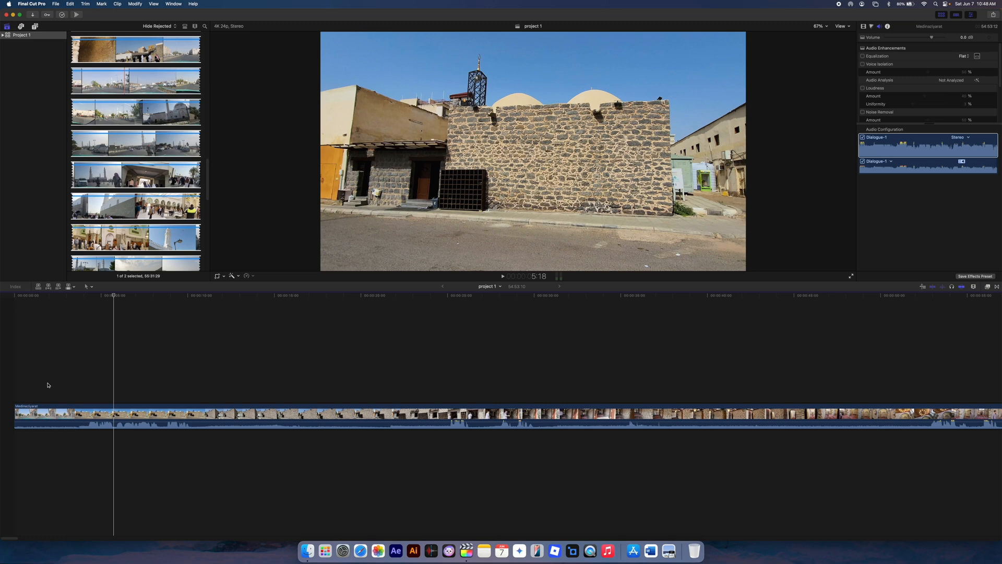
{"action": "key", "text": "super+z"}
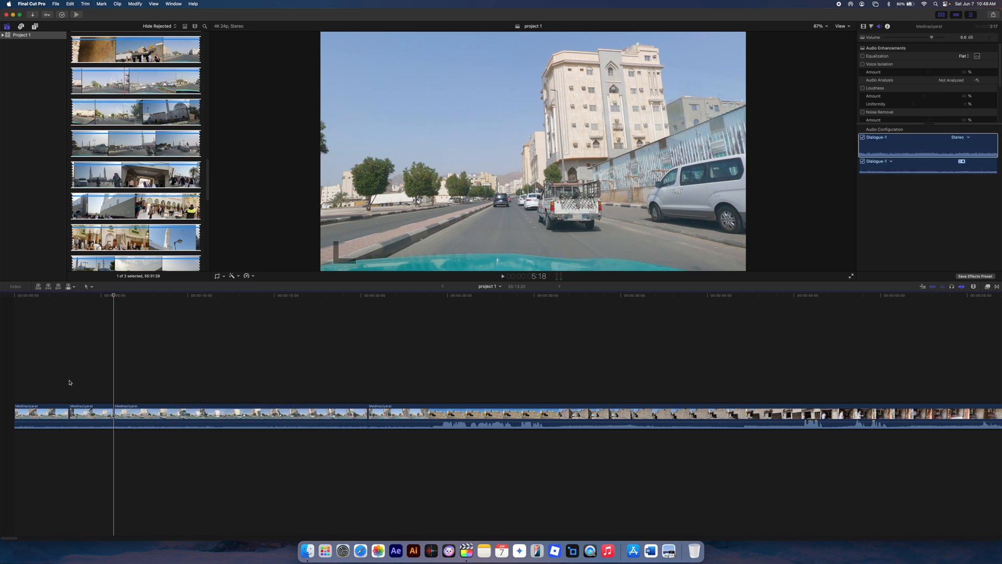
{"action": "left_click", "coordinate": [220, 417]}
{"action": "key", "text": "Delete"}
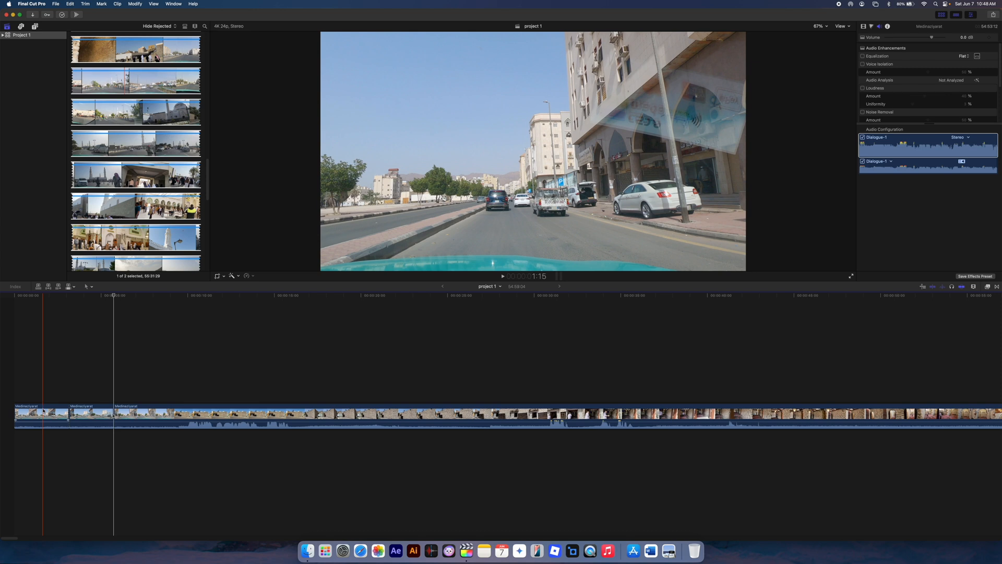
{"action": "key", "text": "Delete"}
{"action": "key", "text": "space"}
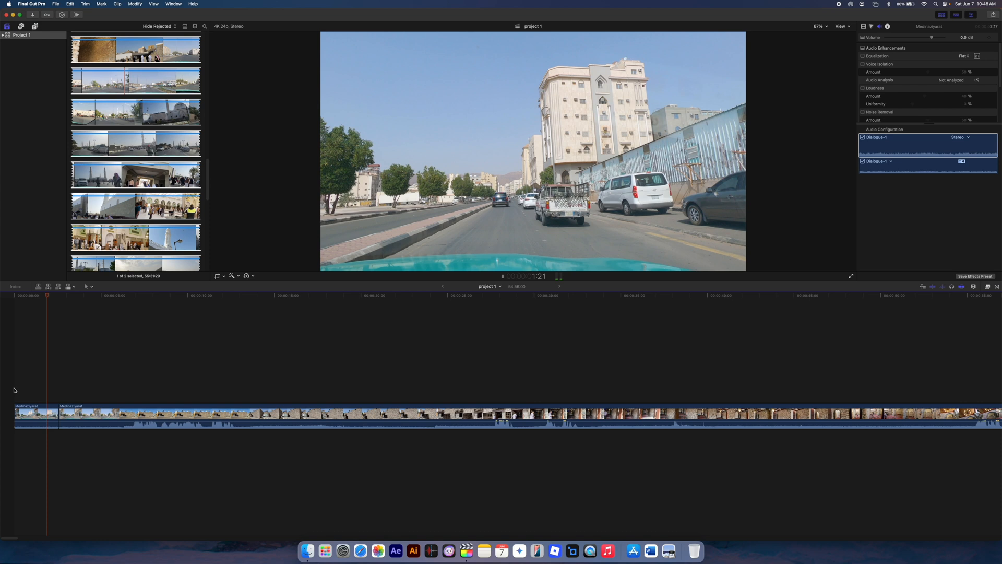
- Cut the last section at 6:13 with the Blade tool and delete the part between the first section and that cut
{"action": "key", "text": "space"}
{"action": "left_click_drag", "start_coordinate": [68, 296], "coordinate": [126, 304]}
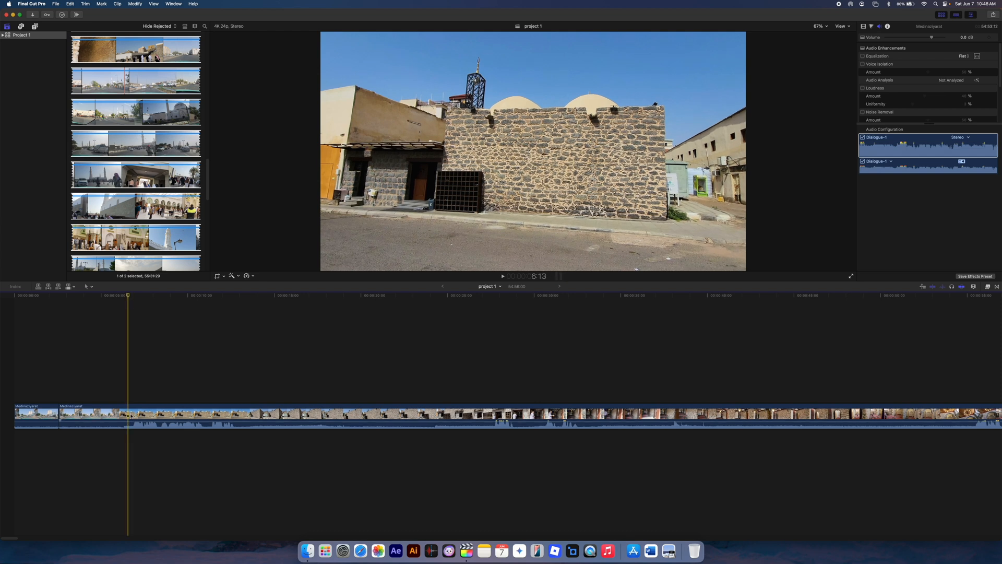
{"action": "key", "text": "b"}
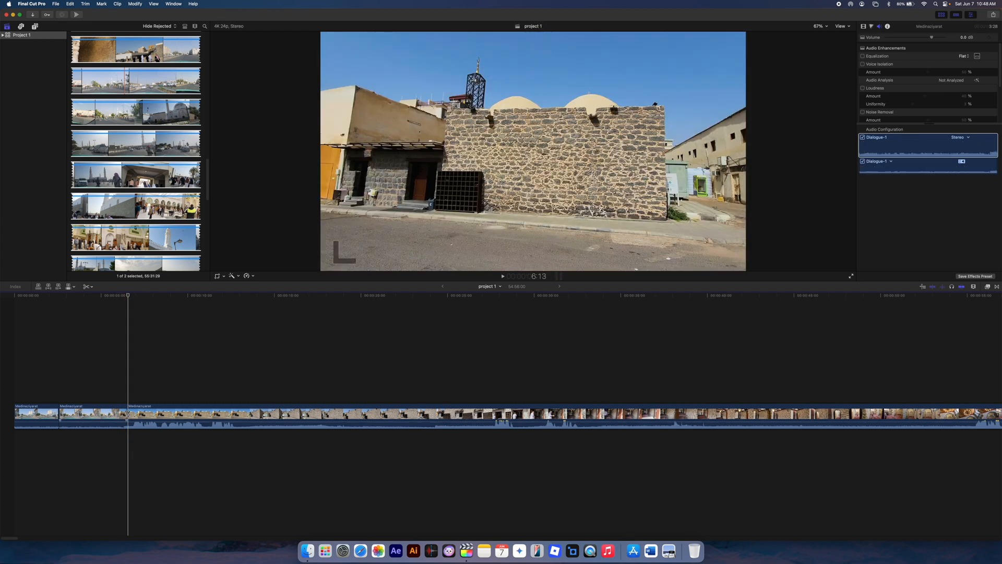
{"action": "left_click", "coordinate": [121, 413]}
{"action": "key", "text": "Delete"}
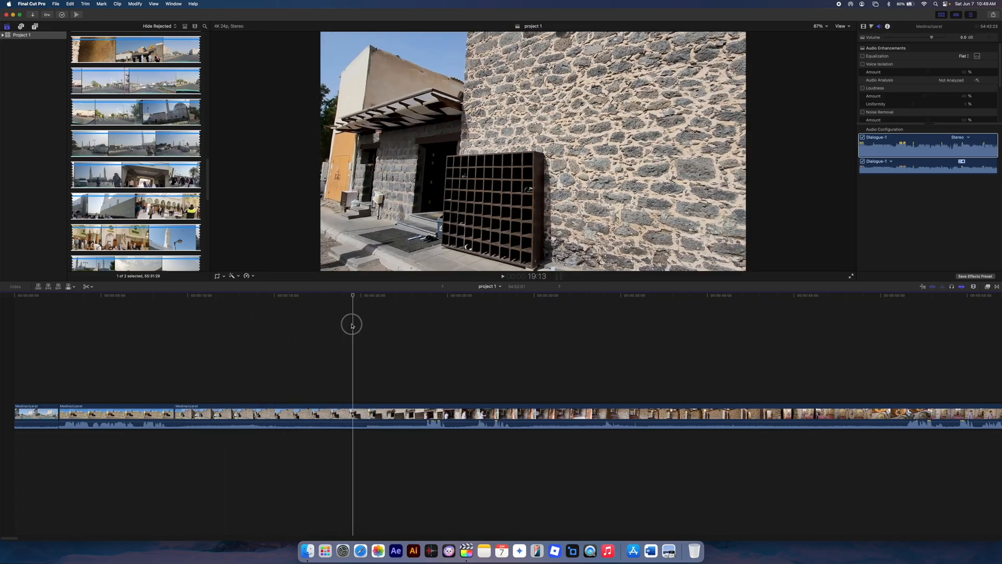
- Cut the last section at about 20 seconds, detach the second section's audio, and move that audio under the third section
{"action": "left_click", "coordinate": [363, 415]}
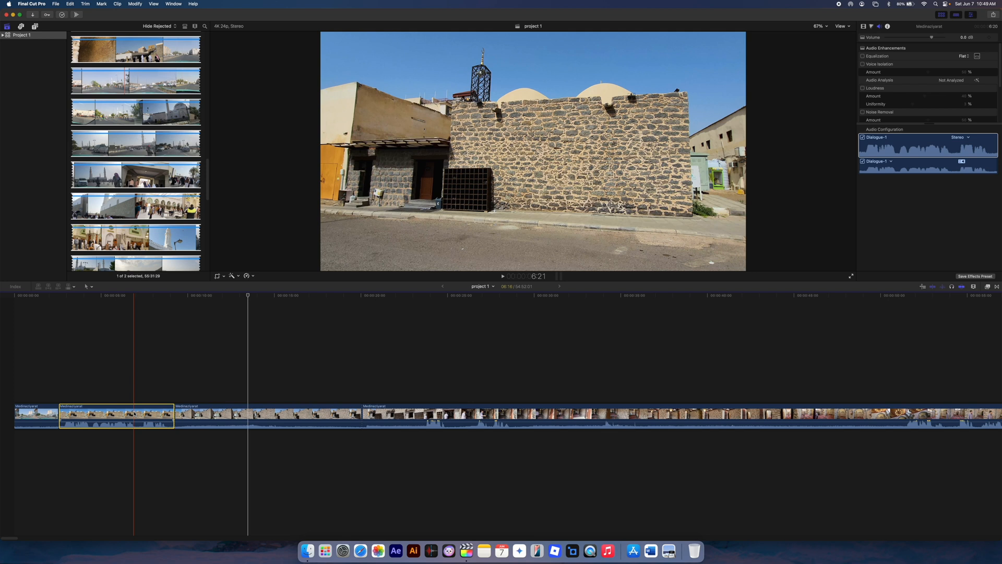
{"action": "key", "text": "ctrl+shift+s"}
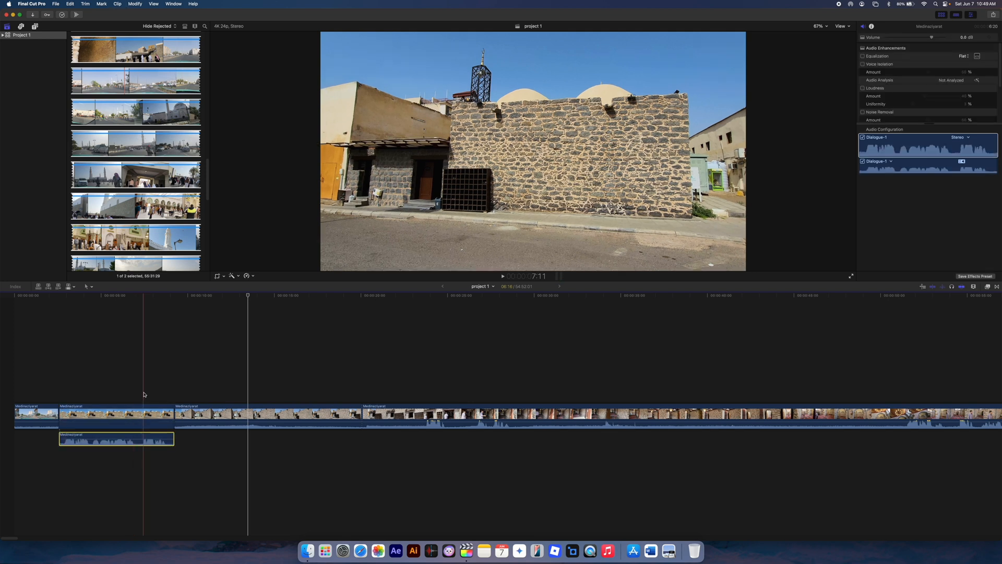
{"action": "left_click_drag", "start_coordinate": [118, 435], "coordinate": [237, 437]}
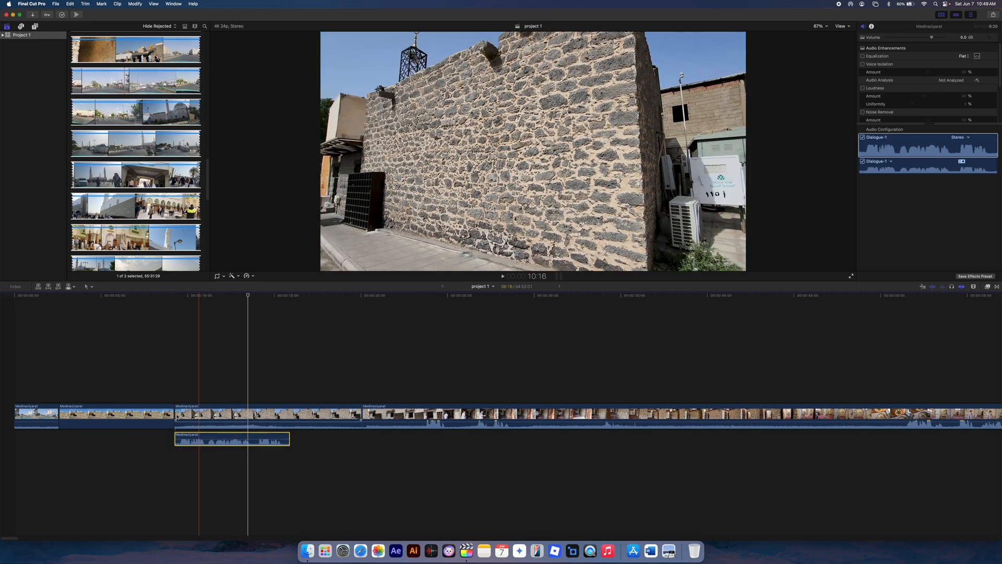
- Delete the second section's video while keeping its detached audio, and turn on stabilization for the clip above that audio
{"action": "left_click", "coordinate": [137, 415]}
{"action": "key", "text": "super+z"}
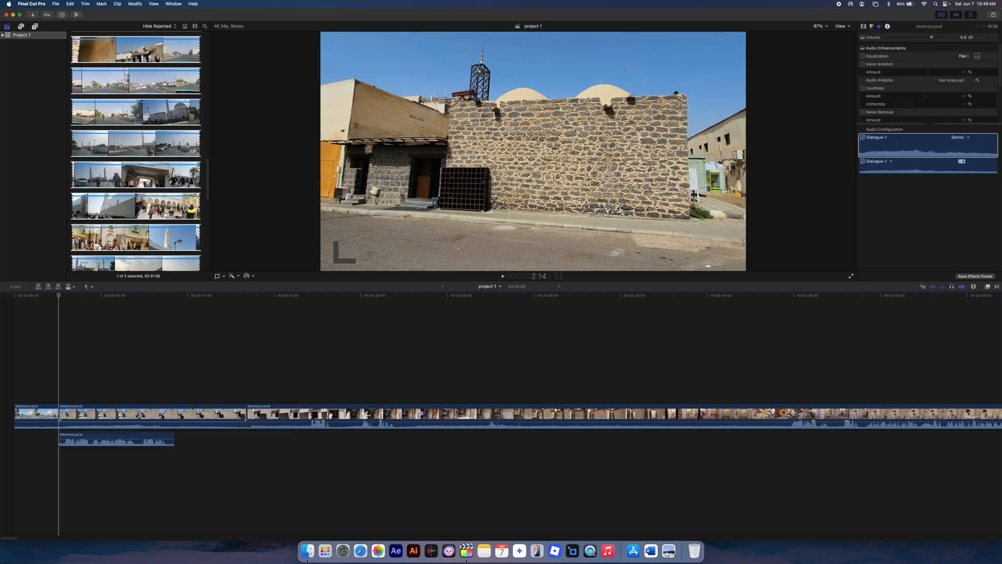
{"action": "left_click", "coordinate": [134, 415]}
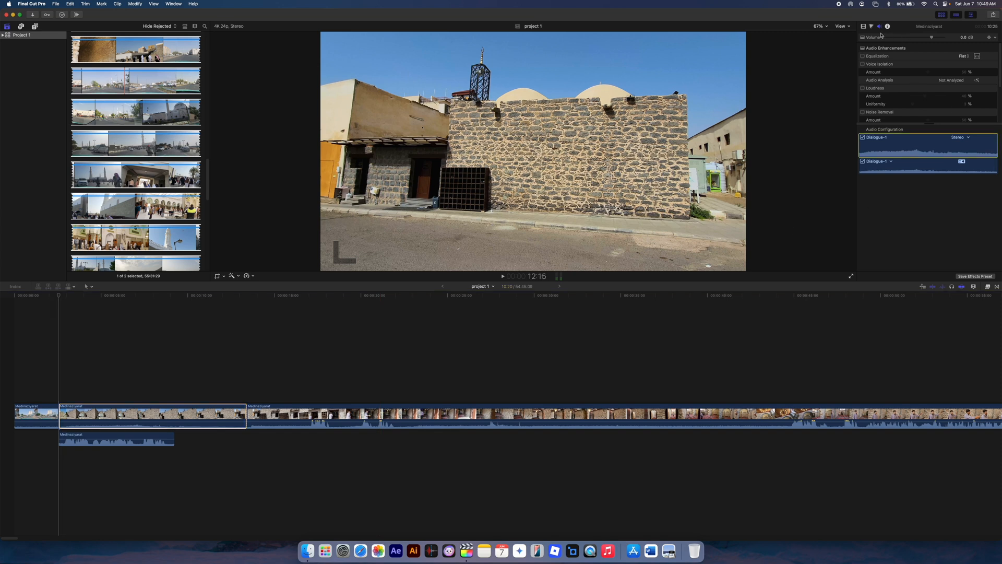
{"action": "left_click", "coordinate": [863, 26]}
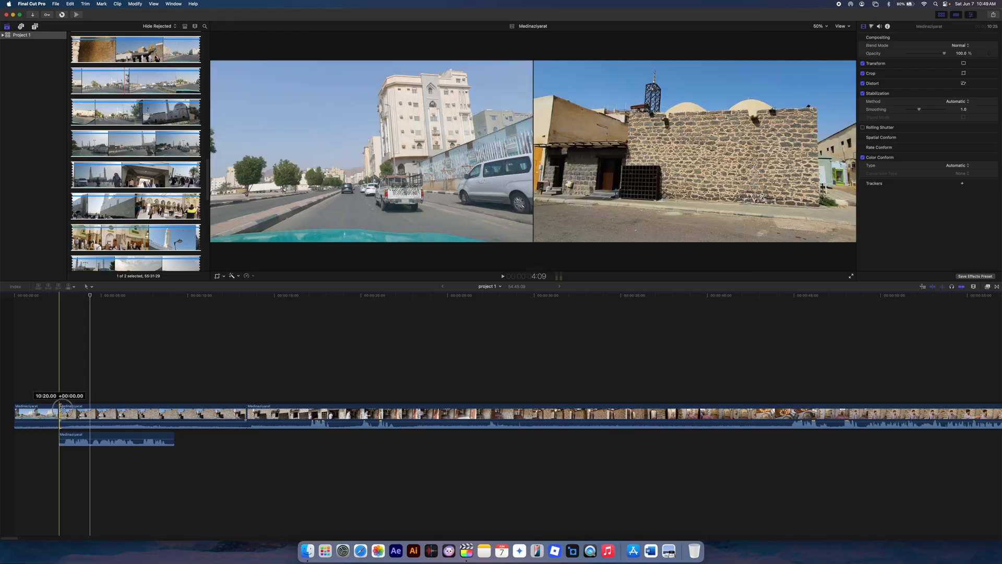
- Trim about half a second off the stabilized clip's start and off the first clip's end, playing back the transition
{"action": "left_click_drag", "start_coordinate": [66, 411], "coordinate": [69, 411]}
{"action": "key", "text": "space"}
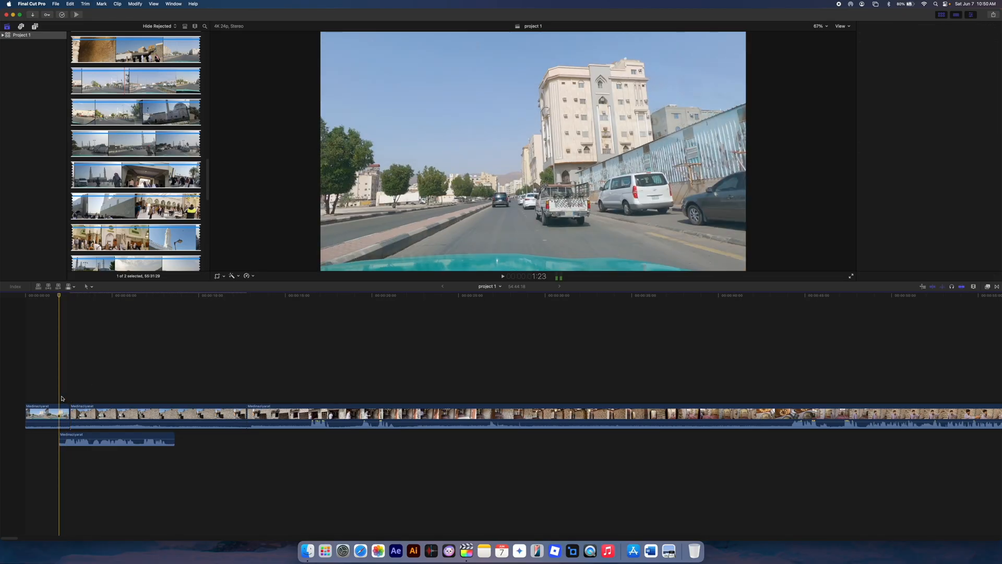
{"action": "left_click_drag", "start_coordinate": [70, 411], "coordinate": [61, 412]}
{"action": "key", "text": "space"}
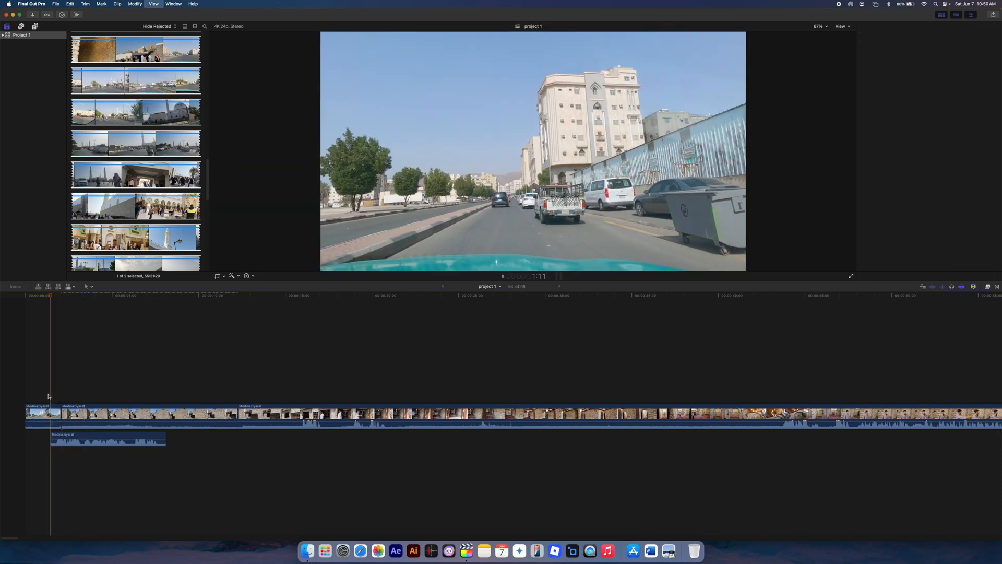
- Shorten the stabilized clip further so it ends near the end of the detached audio, and play it back
{"action": "key", "text": "space"}
{"action": "left_click_drag", "start_coordinate": [63, 410], "coordinate": [80, 434]}
{"action": "left_click", "coordinate": [52, 389]}
{"action": "key", "text": "space"}
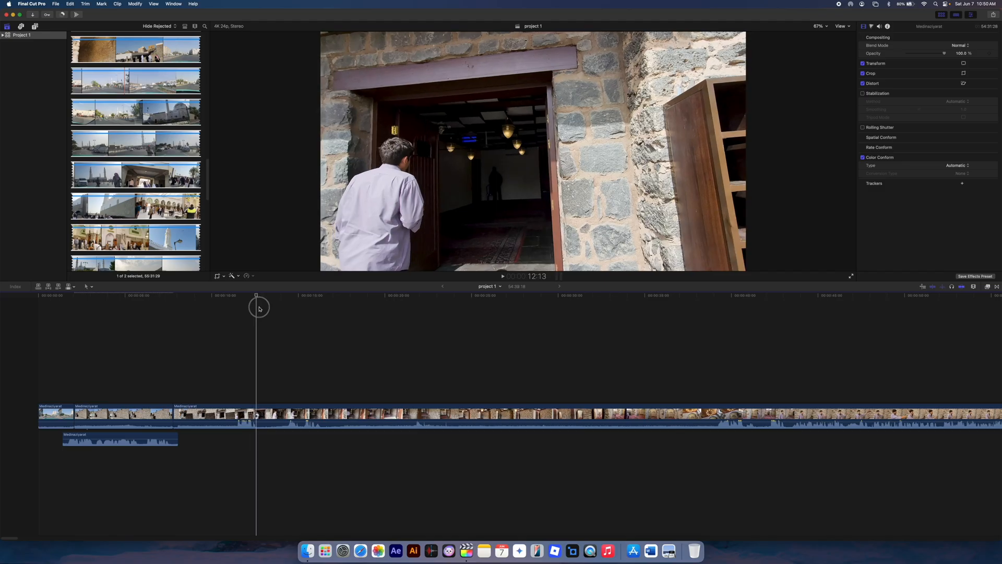
- Isolate a section just under 3 seconds long in the third clip with the Blade tool, starting at 25:03
{"action": "left_click_drag", "start_coordinate": [302, 311], "coordinate": [405, 318]}
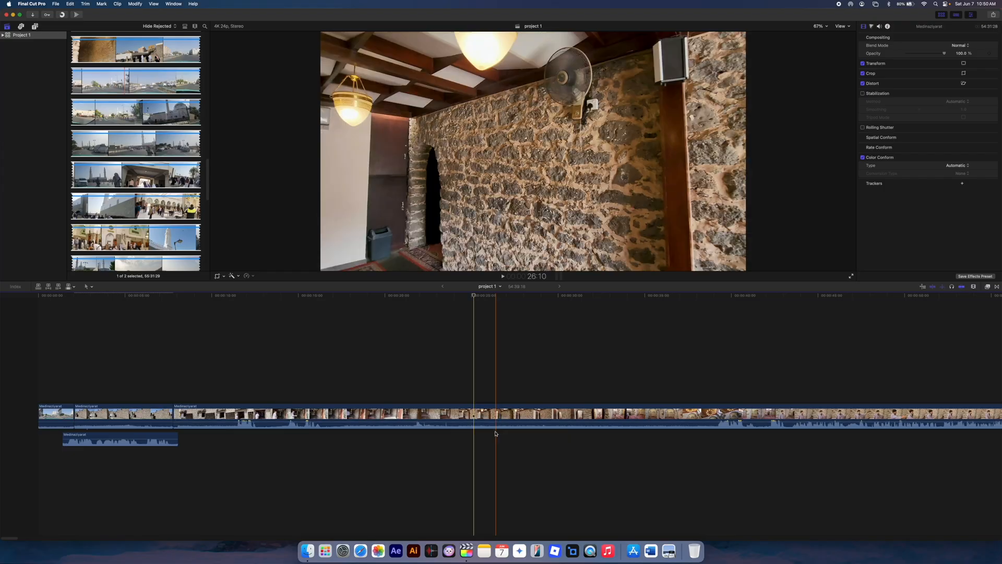
{"action": "key", "text": "b"}
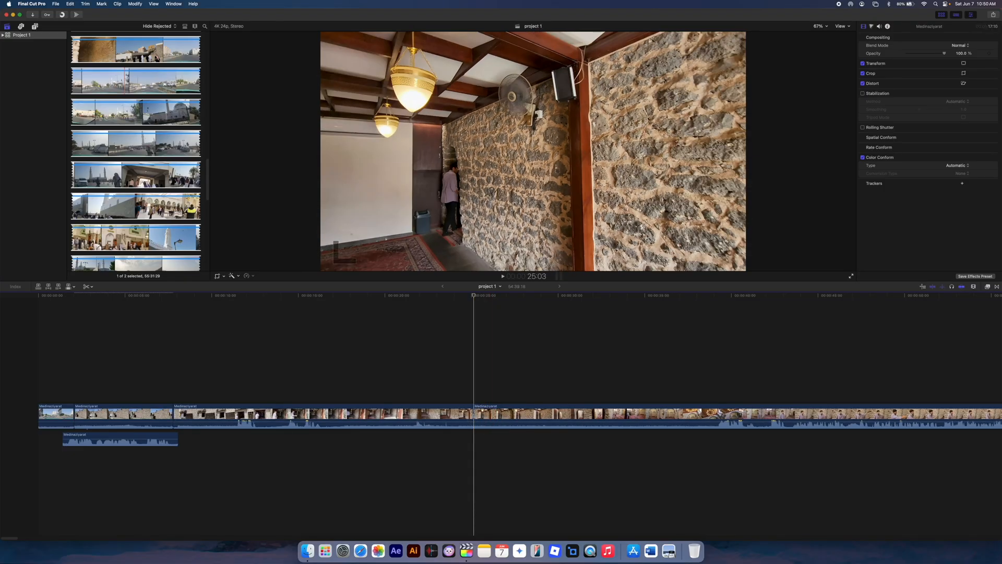
{"action": "left_click", "coordinate": [523, 413]}
- Detach and delete the short section's audio and connect its video above the stabilized clip, starting about 5 seconds in
{"action": "key", "text": "a"}
{"action": "left_click", "coordinate": [496, 412]}
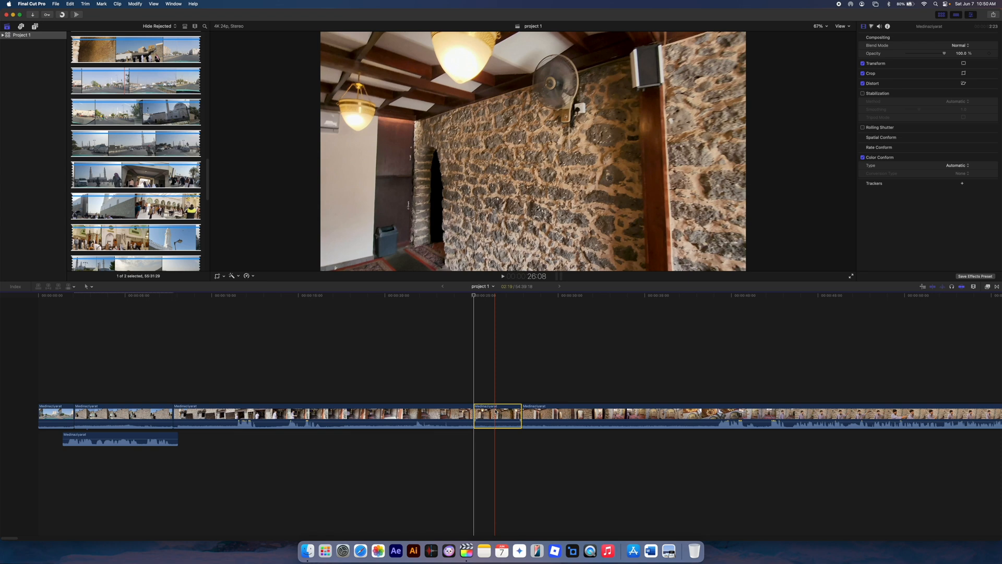
{"action": "key", "text": "ctrl+shift+s"}
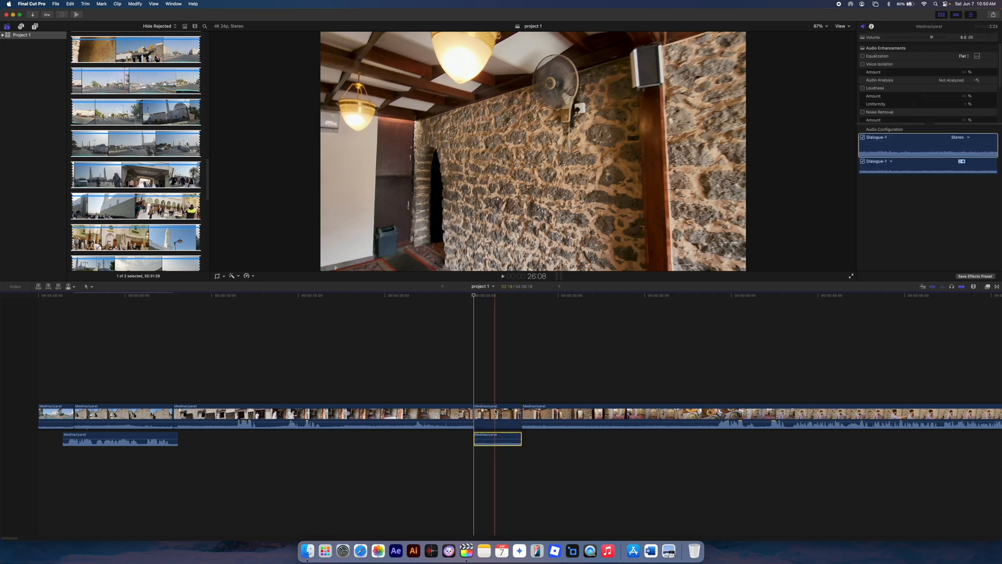
{"action": "key", "text": "Delete"}
{"action": "left_click_drag", "start_coordinate": [495, 412], "coordinate": [151, 380]}
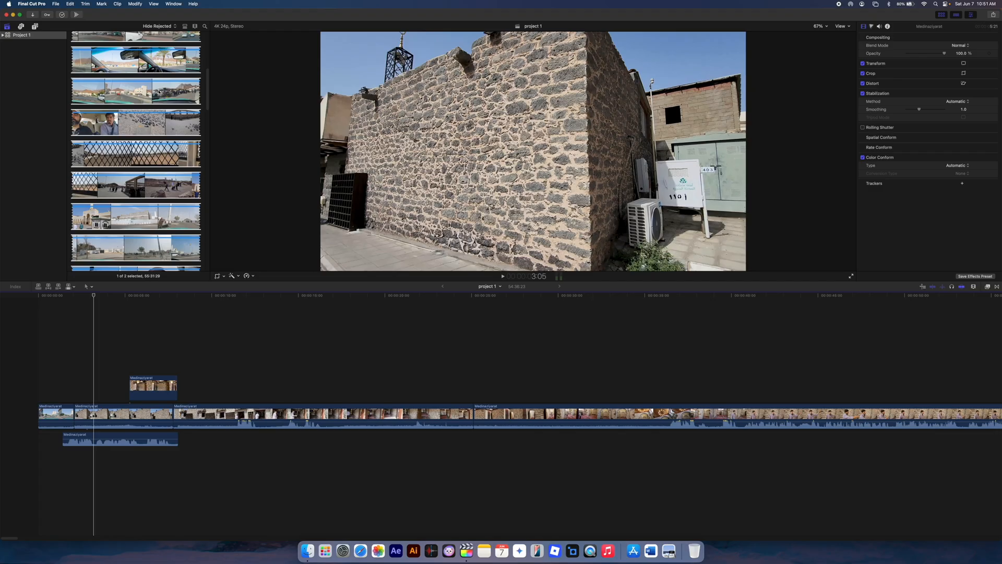
- Mark a 3:13 range around 2:15 in the Medinaziyarat source clip and connect it above the overlay, starting about 7 seconds in
{"action": "scroll", "coordinate": [158, 92], "scroll_direction": "up", "scroll_amount": 10}
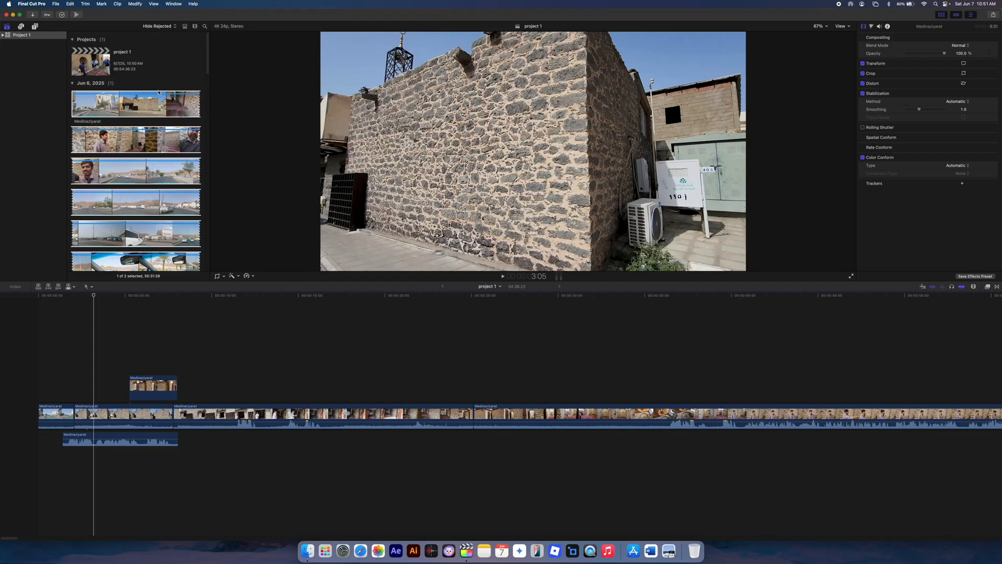
{"action": "scroll", "coordinate": [157, 130], "scroll_direction": "down", "scroll_amount": 20}
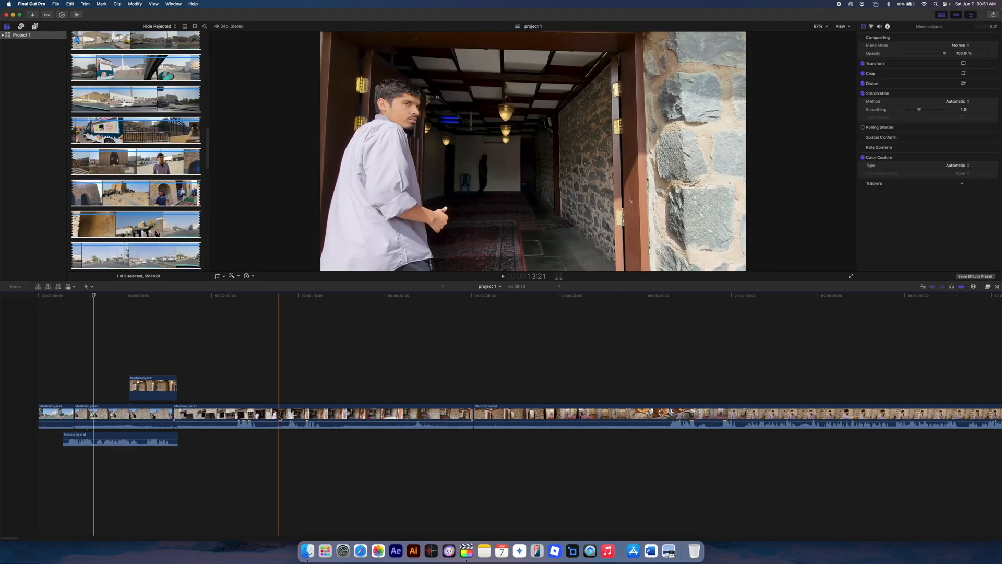
{"action": "scroll", "coordinate": [145, 92], "scroll_direction": "up", "scroll_amount": 5}
{"action": "scroll", "coordinate": [145, 93], "scroll_direction": "up", "scroll_amount": 10}
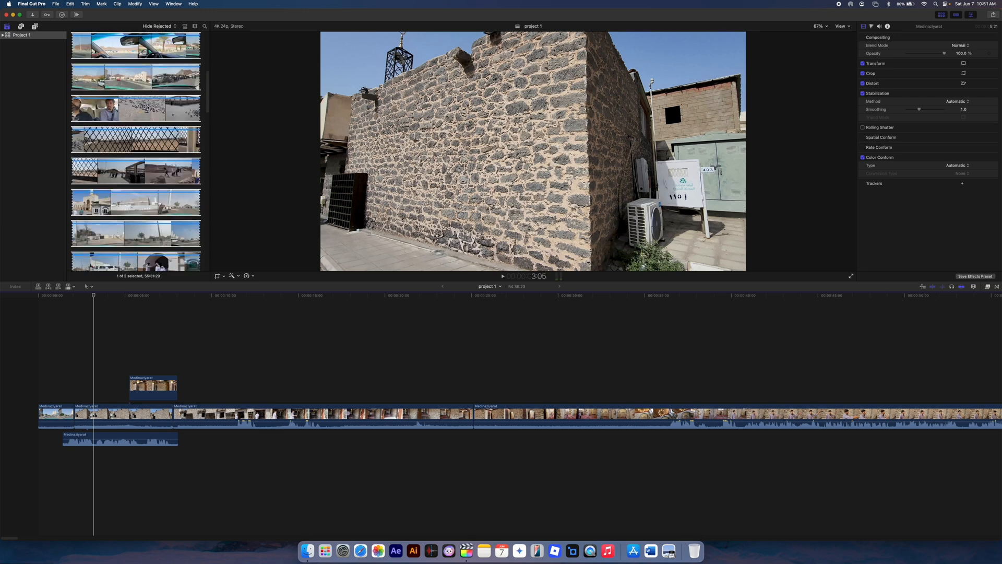
{"action": "left_click", "coordinate": [123, 147]}
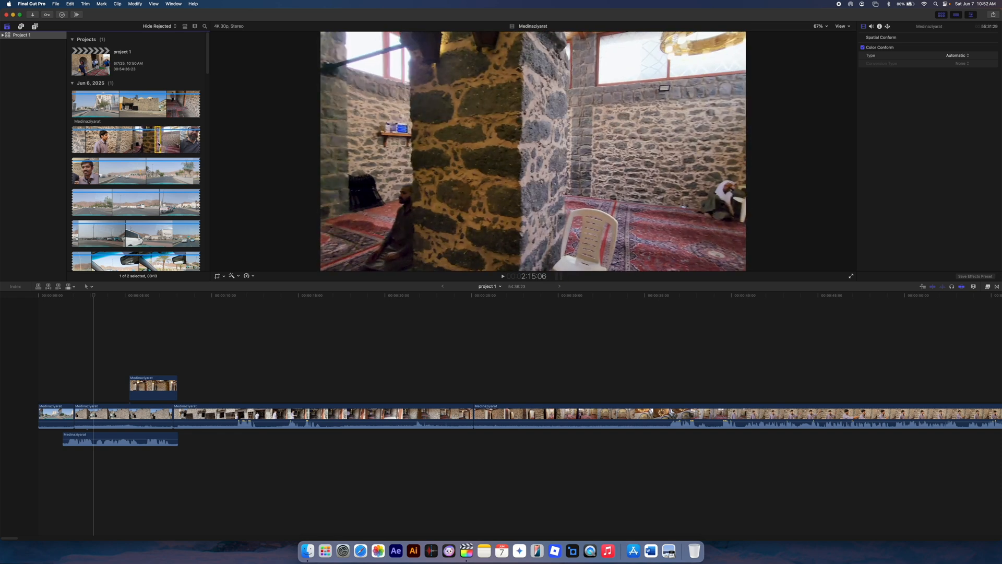
{"action": "left_click_drag", "start_coordinate": [158, 143], "coordinate": [158, 215]}
{"action": "left_click_drag", "start_coordinate": [152, 264], "coordinate": [156, 348]}
- Move the first overlay clip to start about 3 seconds in, preview it, and place the second overlay directly after it
{"action": "left_click", "coordinate": [87, 336]}
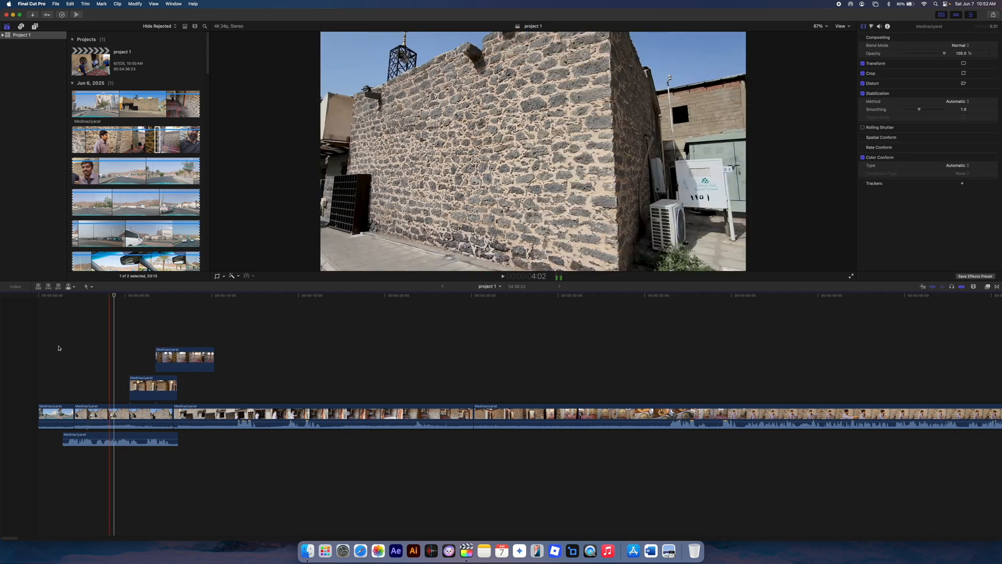
{"action": "left_click", "coordinate": [76, 340]}
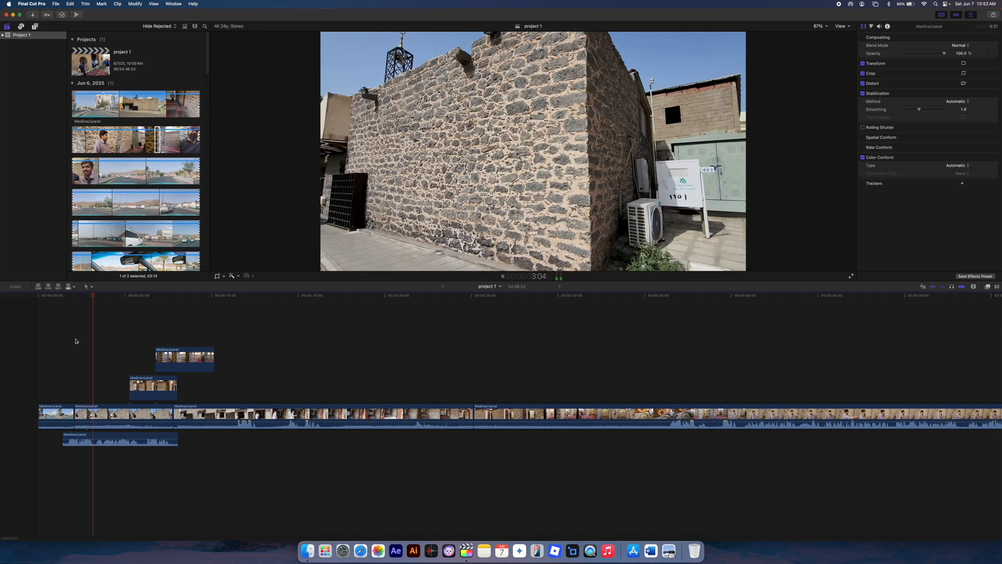
{"action": "left_click_drag", "start_coordinate": [145, 386], "coordinate": [109, 386]}
{"action": "left_click", "coordinate": [82, 370]}
{"action": "key", "text": "space"}
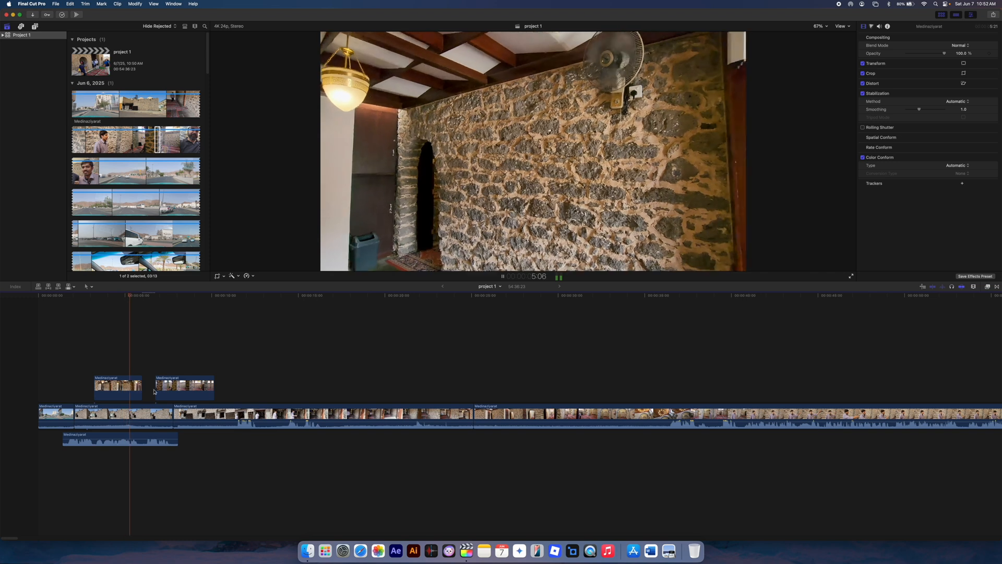
{"action": "left_click_drag", "start_coordinate": [164, 387], "coordinate": [150, 387]}
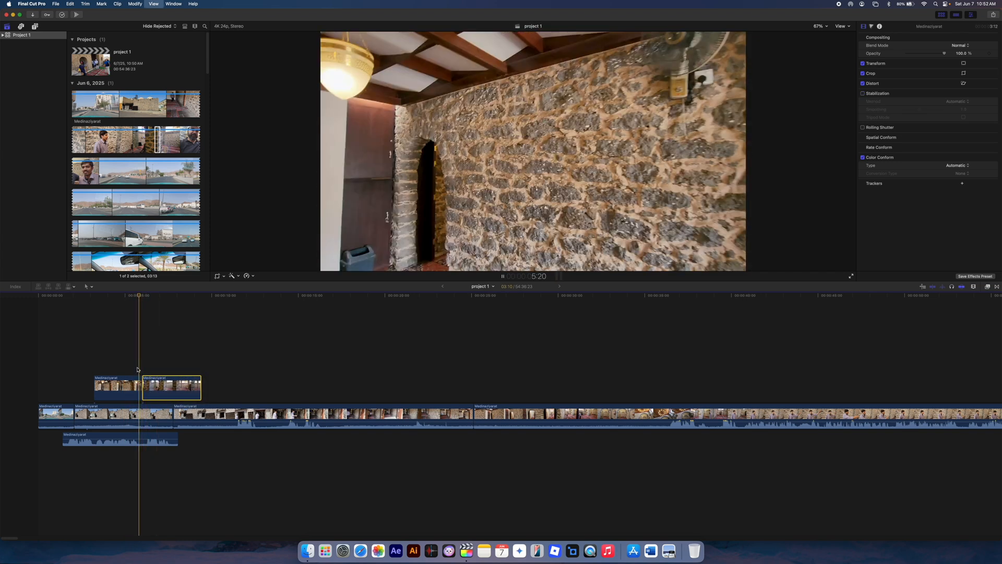